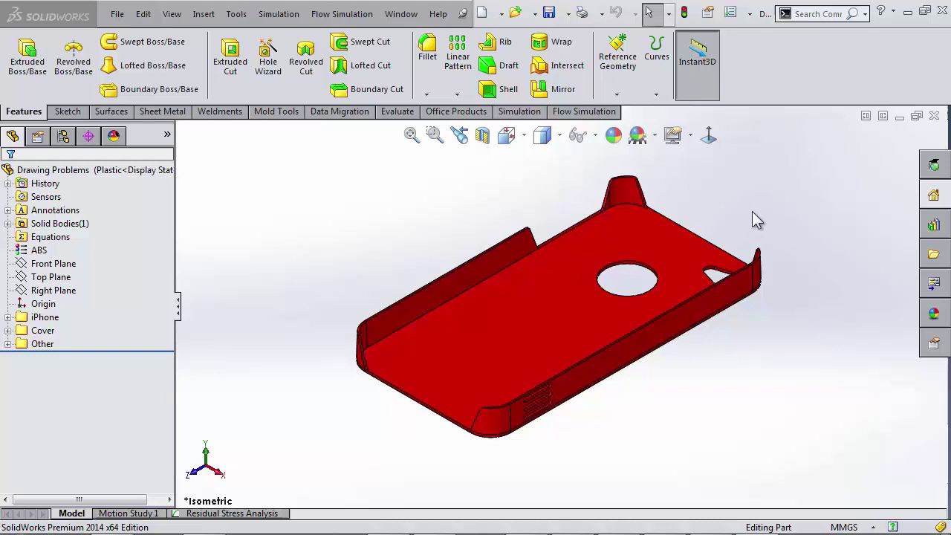
# Create a drawing from the open part using the draw template and the A (ANSI) Landscape sheet format
pyautogui.click(117, 15)
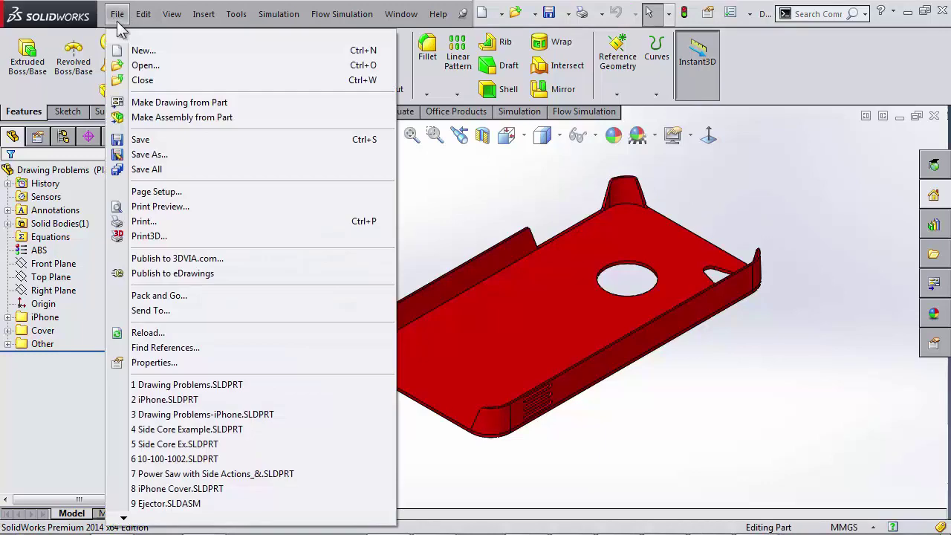
pyautogui.click(149, 103)
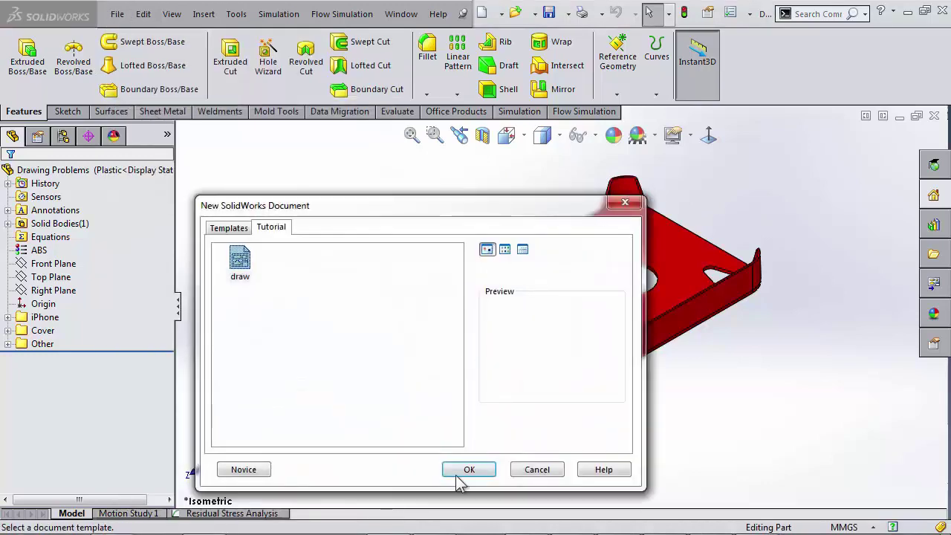
pyautogui.click(465, 473)
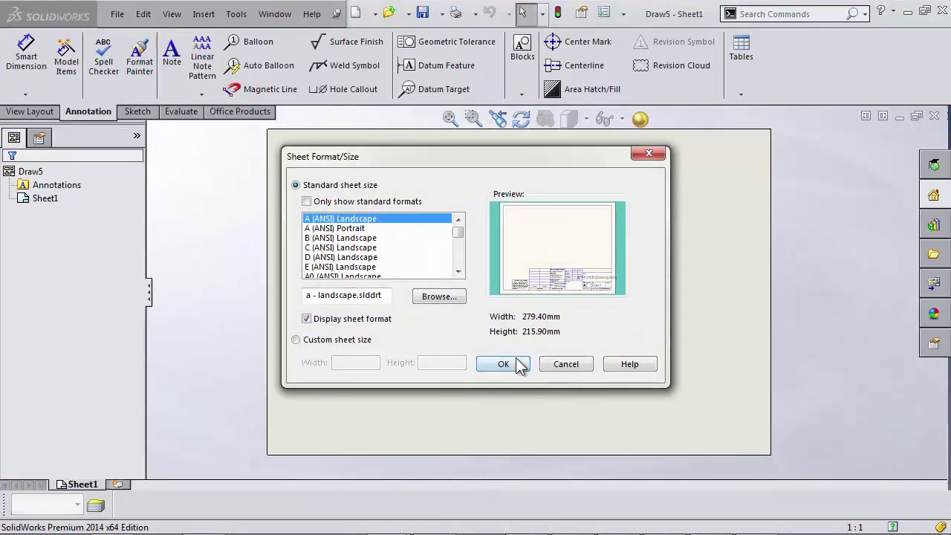
pyautogui.click(504, 364)
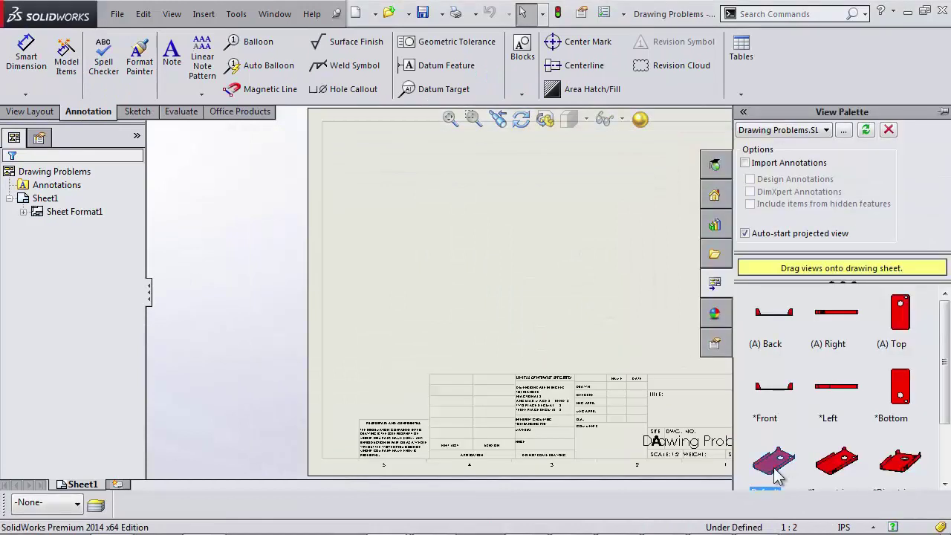
# Place the part's Default view on the left half of the sheet and display it shaded with edges
pyautogui.moveTo(774, 470); pyautogui.dragTo(417, 266)
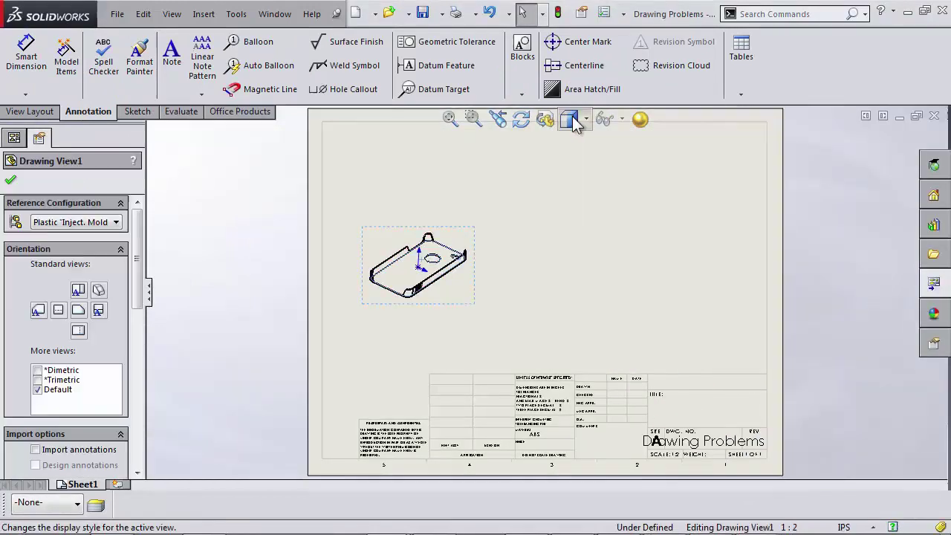
pyautogui.click(574, 123)
pyautogui.click(569, 143)
pyautogui.click(621, 119)
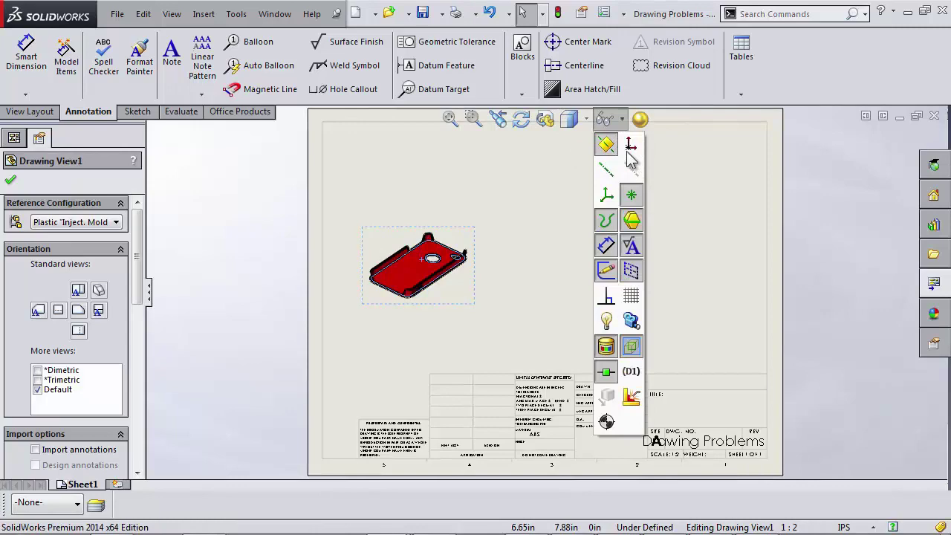
pyautogui.click(553, 291)
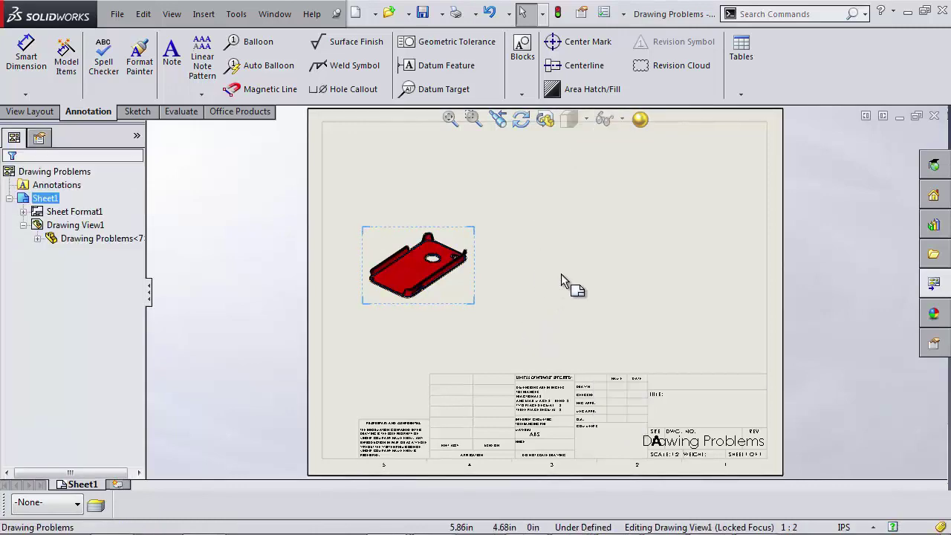
# Check which files the new drawing references, using Find References
pyautogui.click(117, 14)
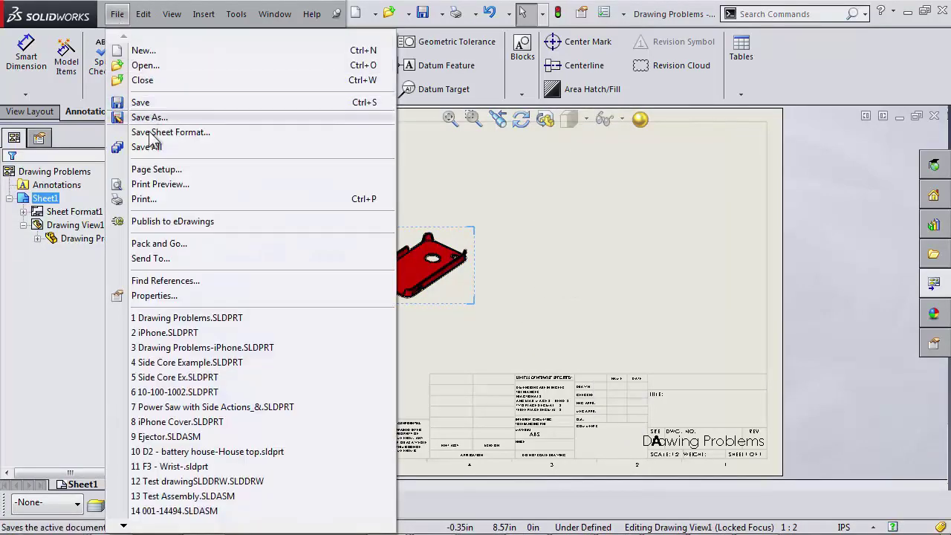
pyautogui.click(163, 281)
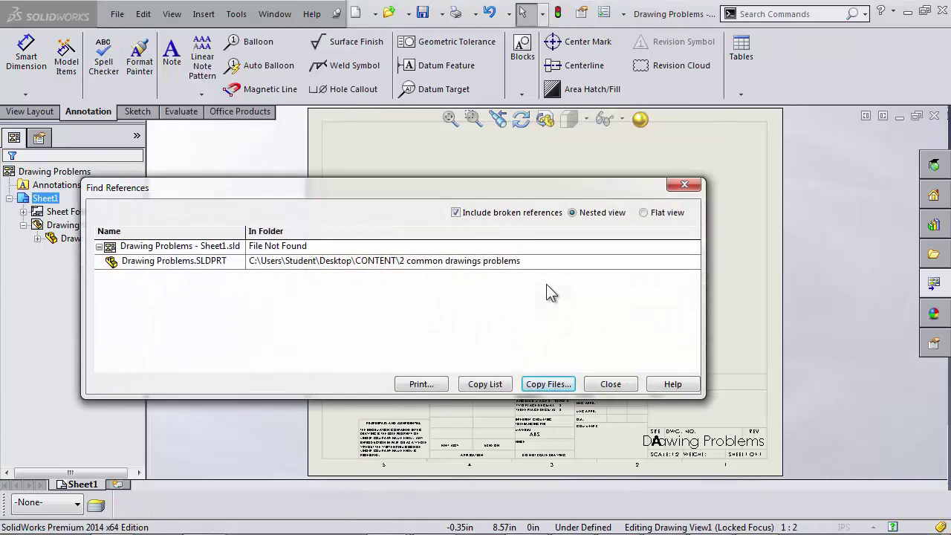
pyautogui.click(610, 384)
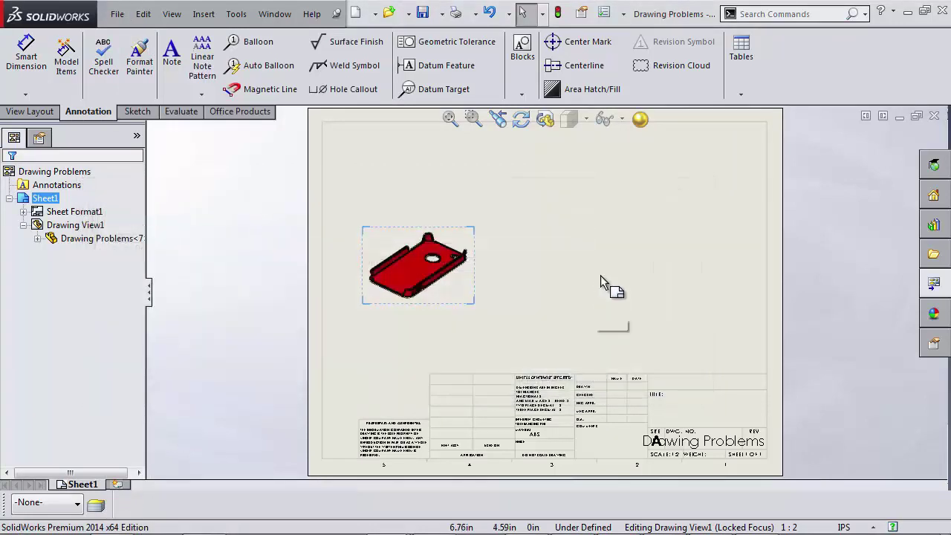
# Load iPhone.SLDPRT from the 2 Drawing Problems folder into the View Palette and place its Default view on the right half of the sheet
pyautogui.click(934, 282)
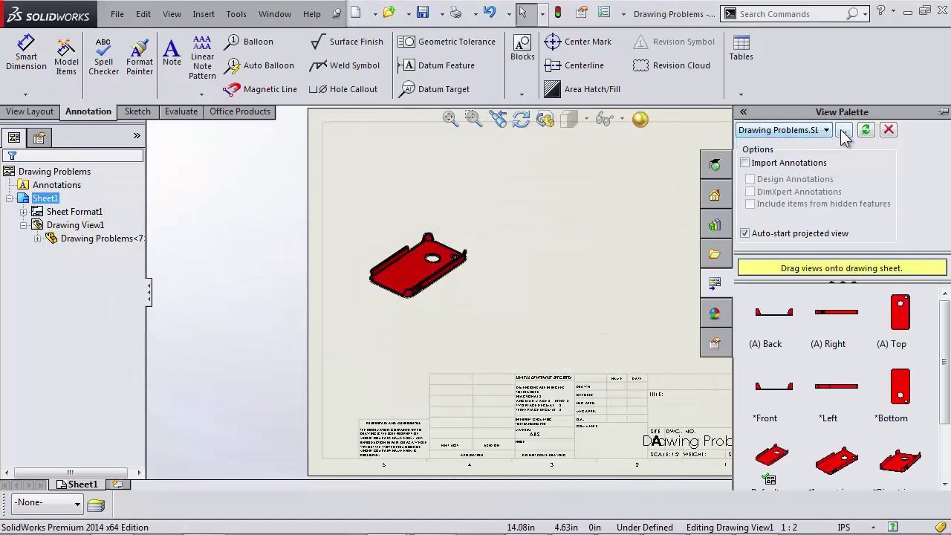
pyautogui.click(843, 130)
pyautogui.doubleClick(217, 150)
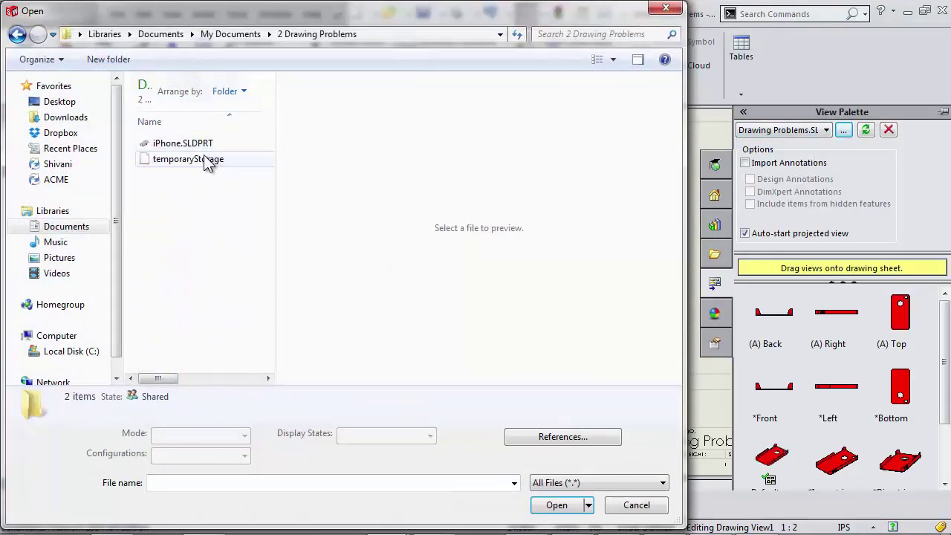
pyautogui.click(194, 143)
pyautogui.click(552, 505)
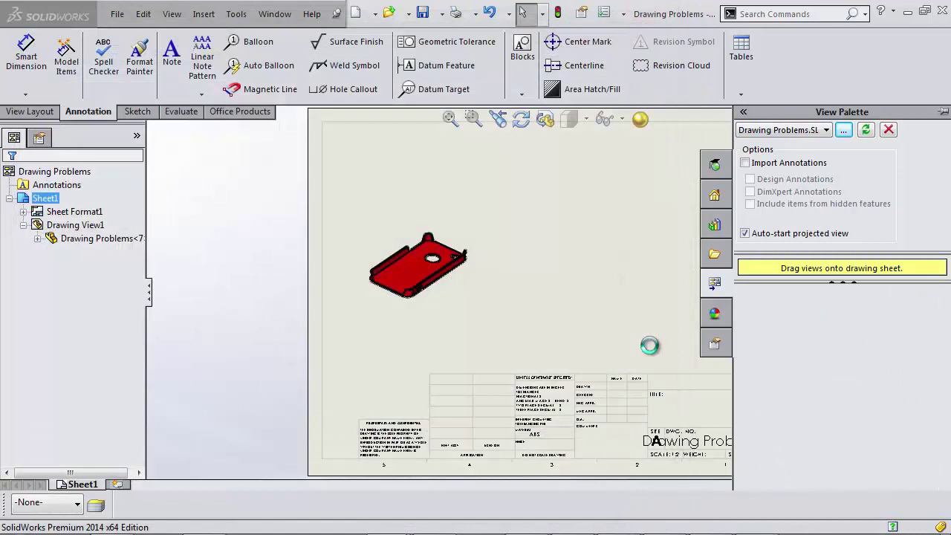
pyautogui.moveTo(774, 464); pyautogui.dragTo(646, 256)
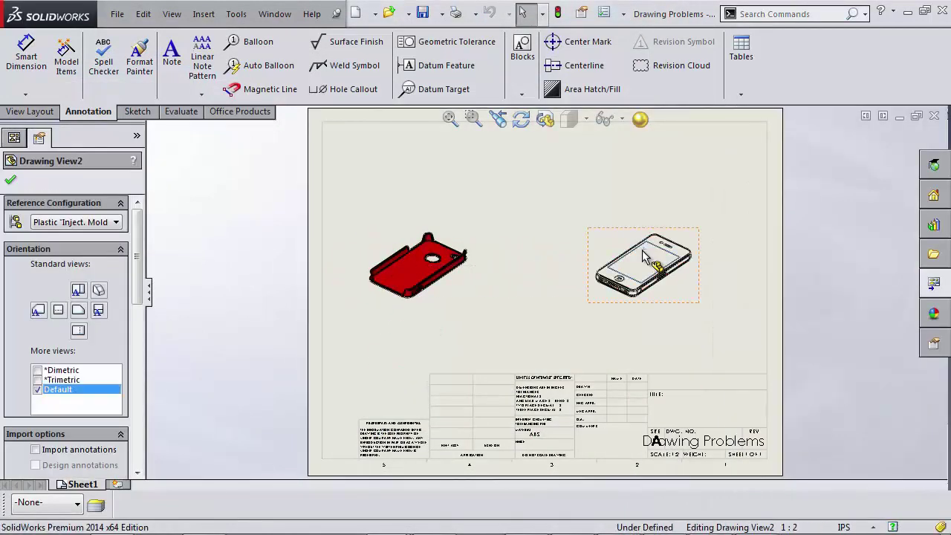
pyautogui.press('Return')
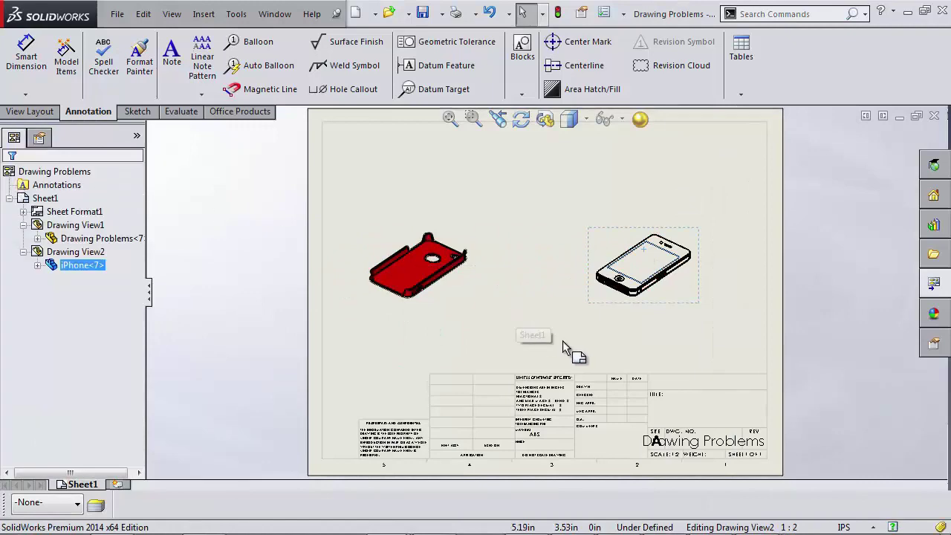
pyautogui.click(576, 345)
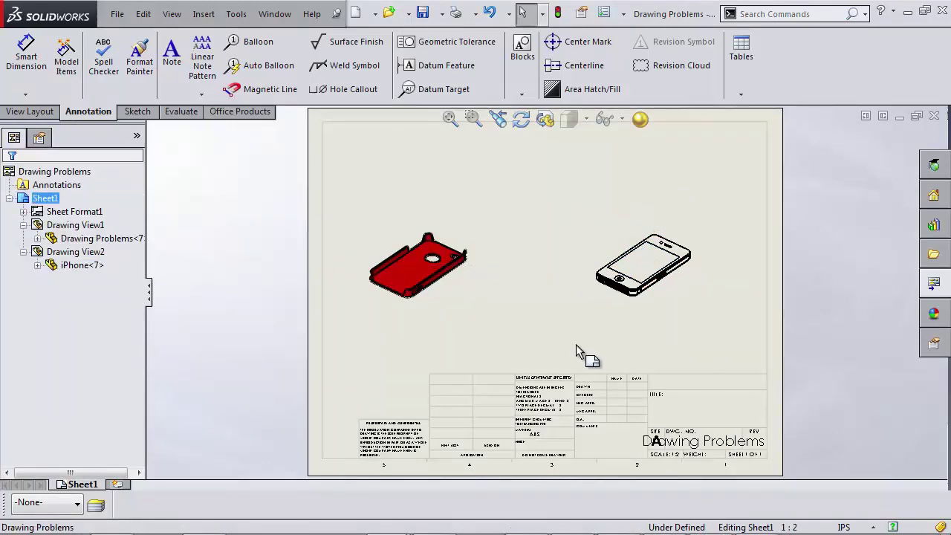
# Check the drawing's file references and the list of parts offered in the View Palette with both views placed
pyautogui.click(117, 13)
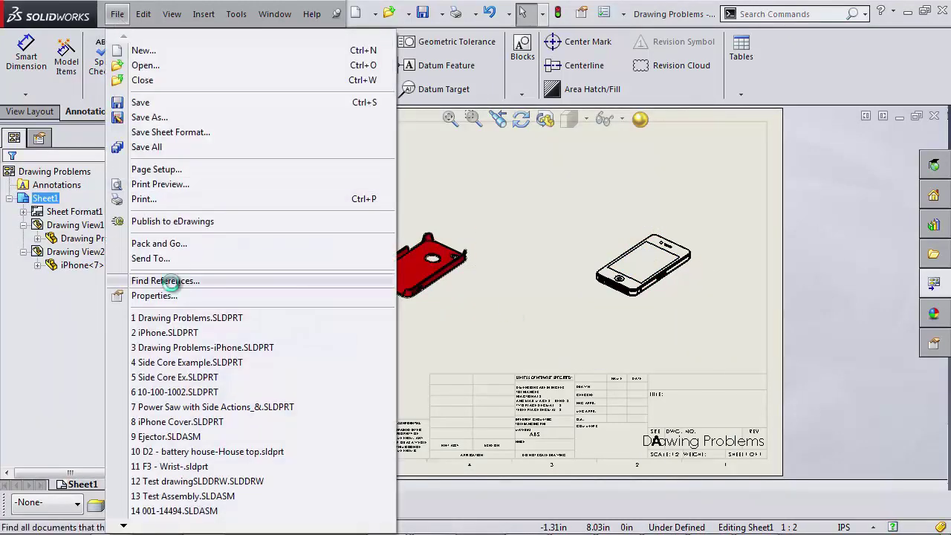
pyautogui.click(165, 281)
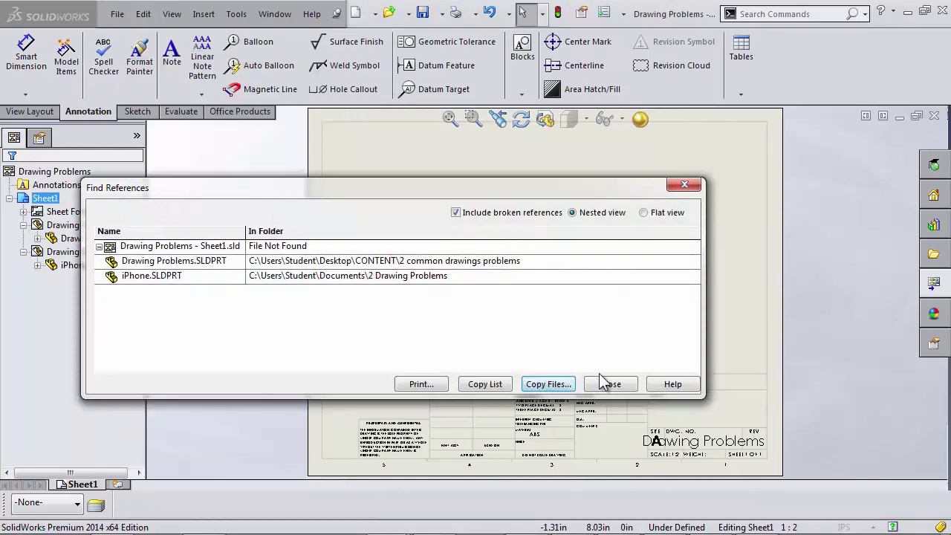
pyautogui.click(609, 384)
pyautogui.click(934, 283)
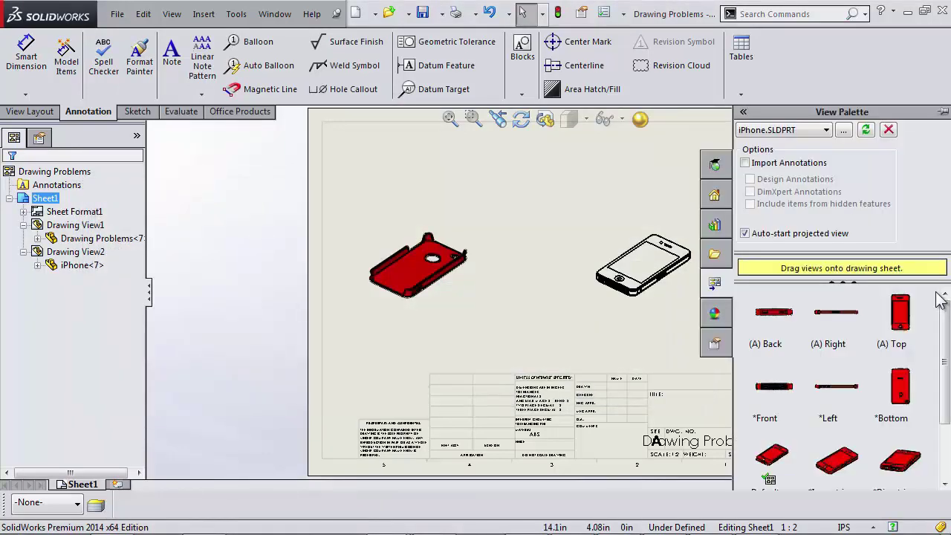
pyautogui.click(826, 131)
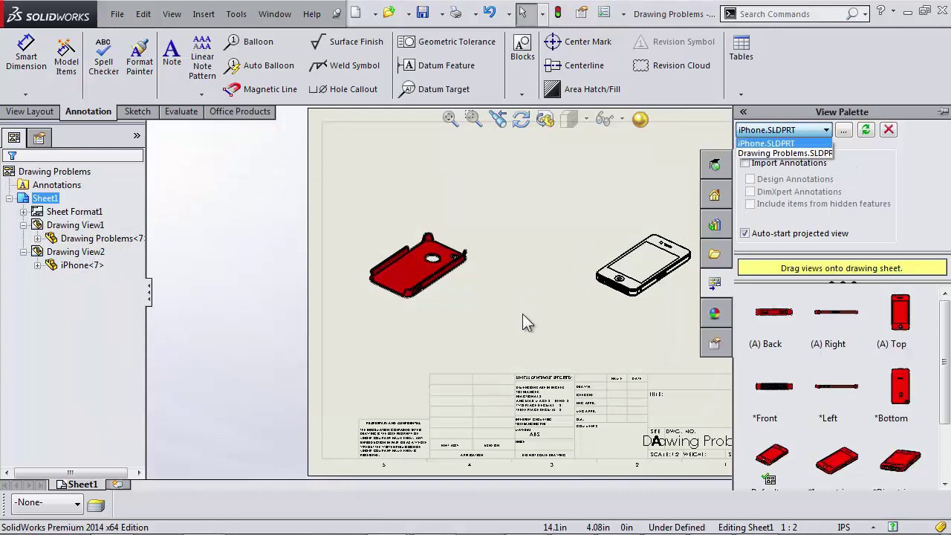
pyautogui.click(549, 313)
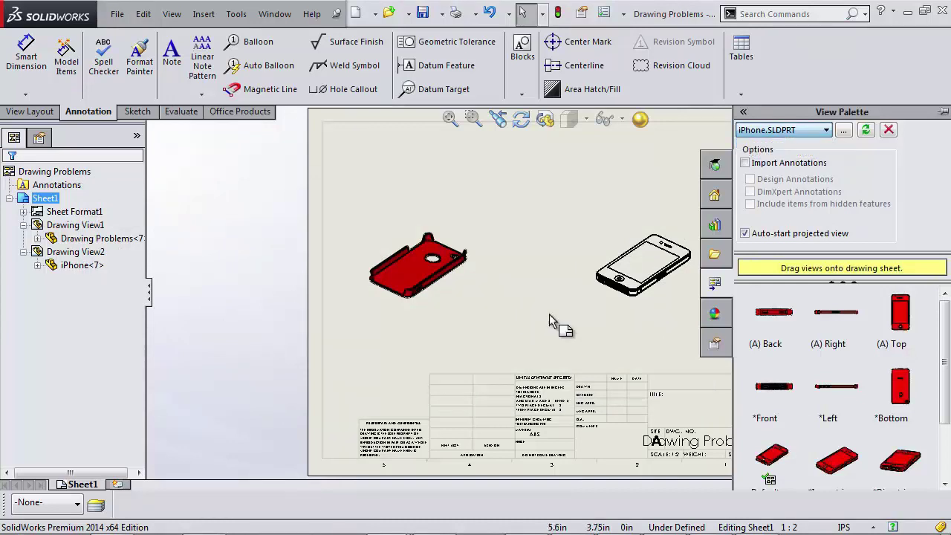
# Delete the iPhone view from the sheet and rebuild the drawing
pyautogui.click(604, 232)
pyautogui.press('Delete')
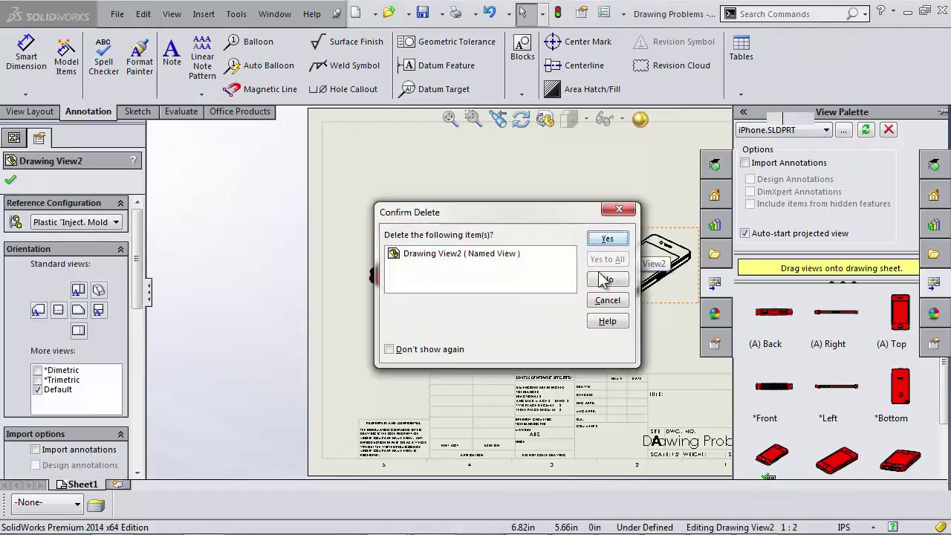
pyautogui.click(609, 240)
pyautogui.click(634, 318)
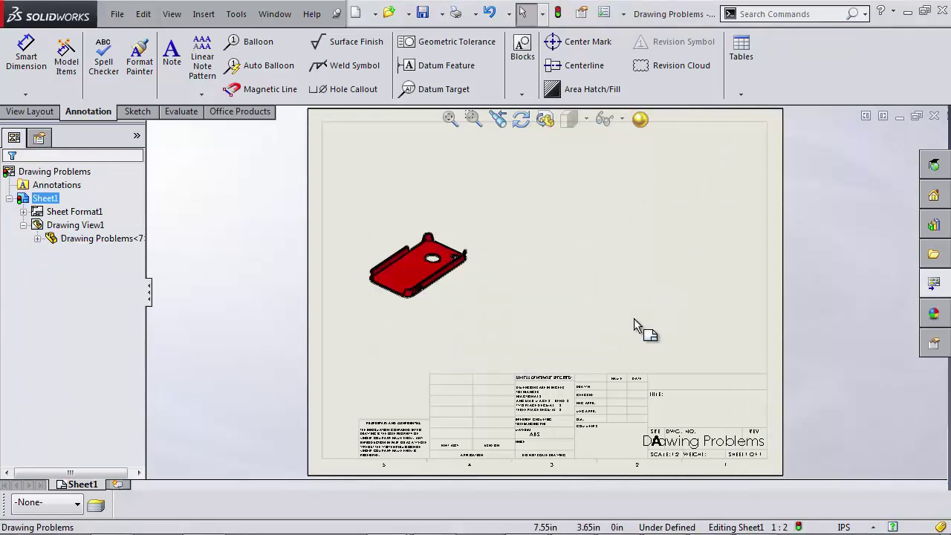
pyautogui.click(557, 13)
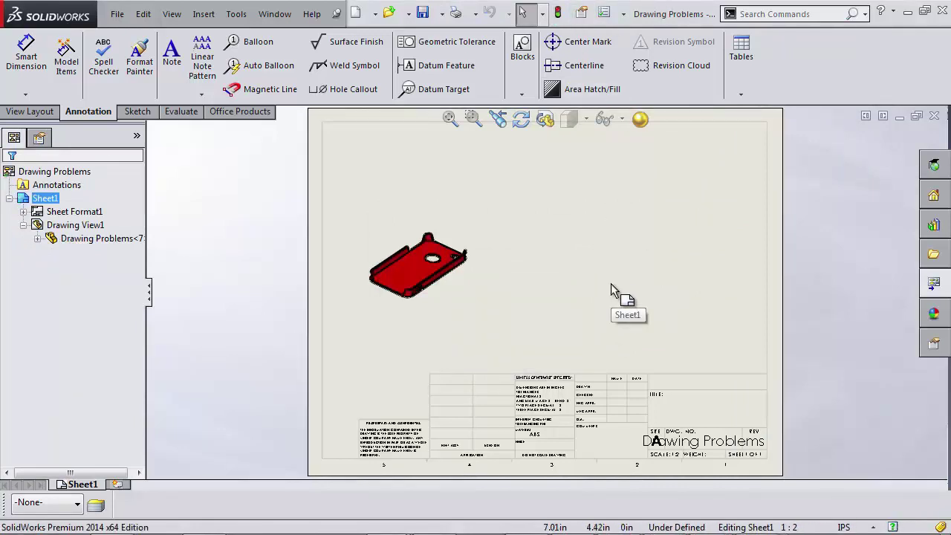
# Check Find References for any remaining iPhone part reference in the drawing
pyautogui.click(116, 13)
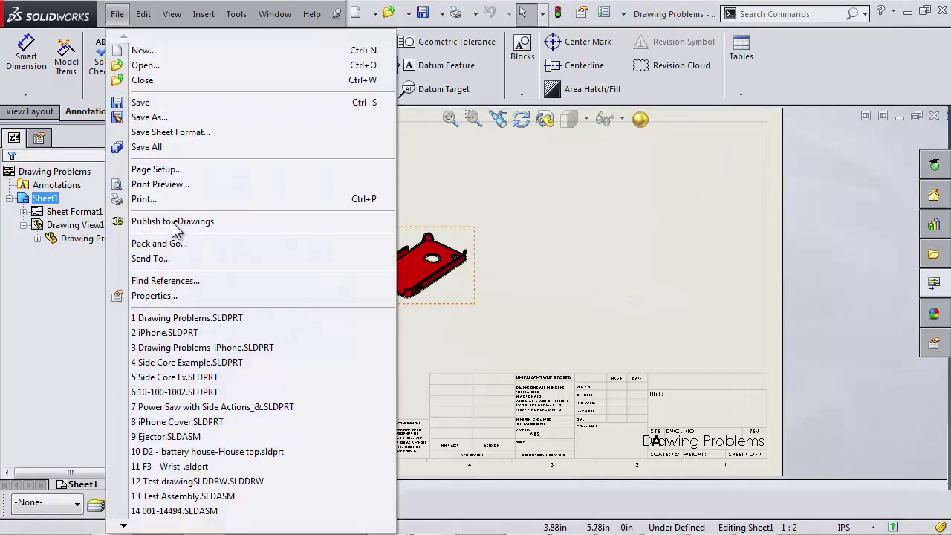
pyautogui.click(180, 279)
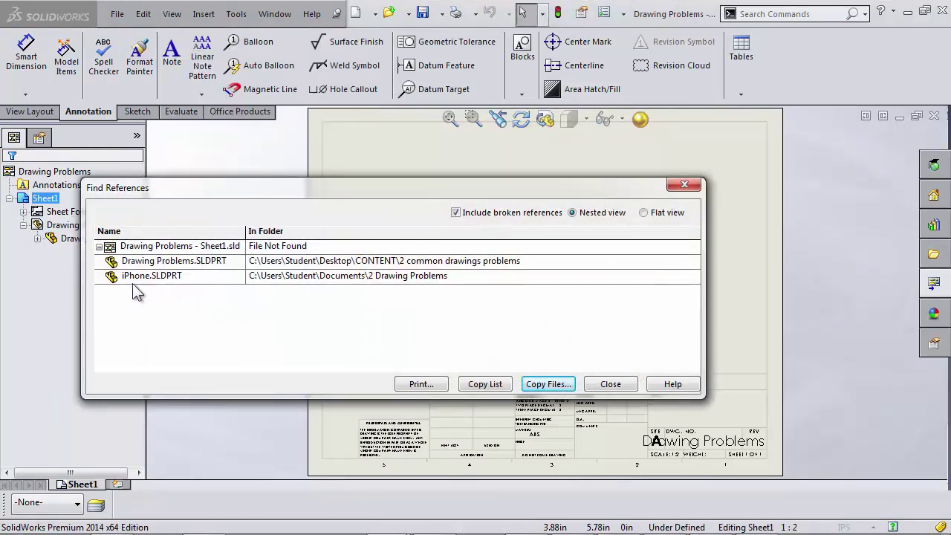
pyautogui.click(611, 384)
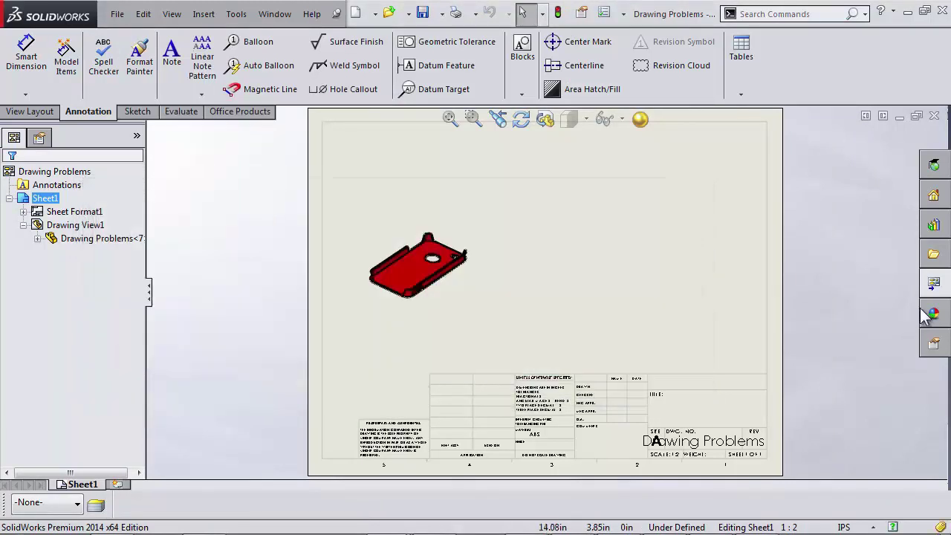
# Clear the iPhone part from the View Palette and load the views of Drawing Problems.SLDPRT in its place
pyautogui.click(934, 286)
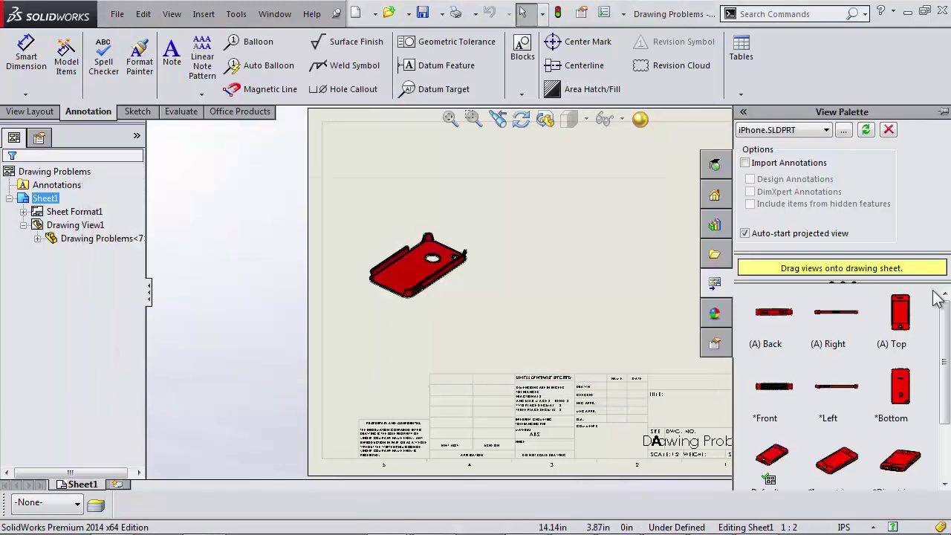
pyautogui.click(889, 132)
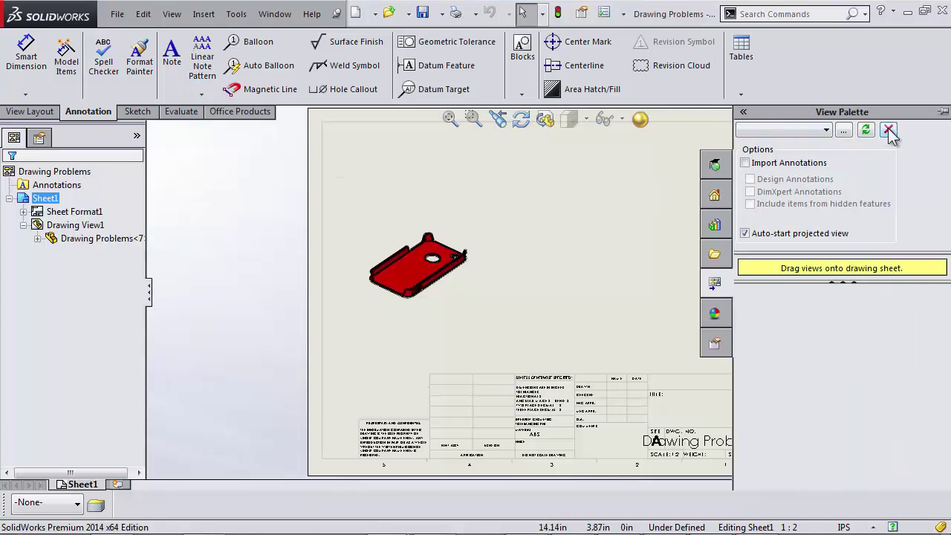
pyautogui.click(817, 132)
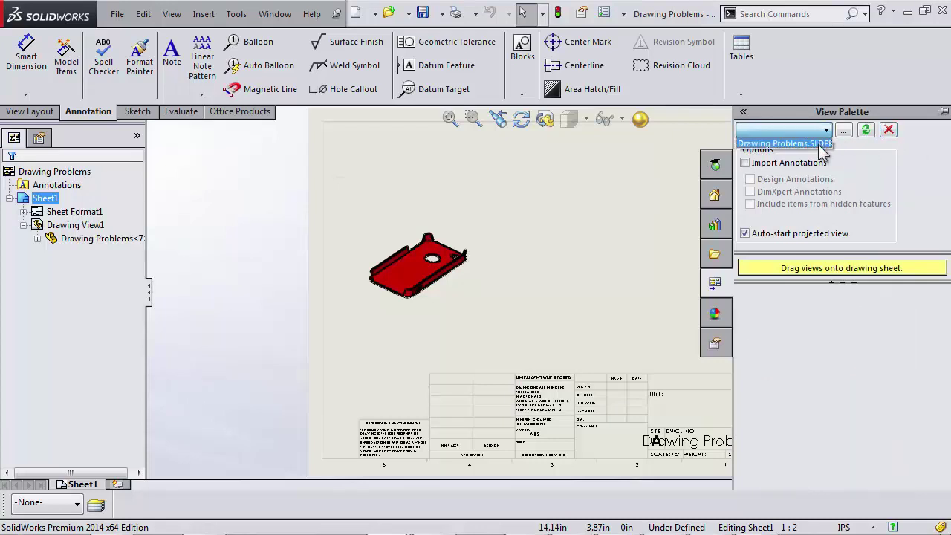
pyautogui.click(819, 144)
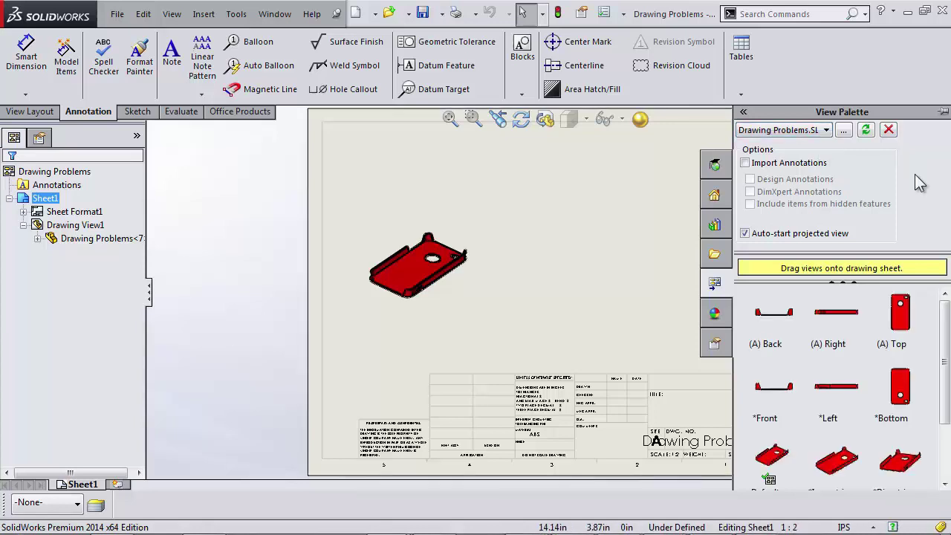
# Check the drawing's file references again with the iPhone part cleared from the View Palette
pyautogui.click(118, 18)
pyautogui.click(162, 281)
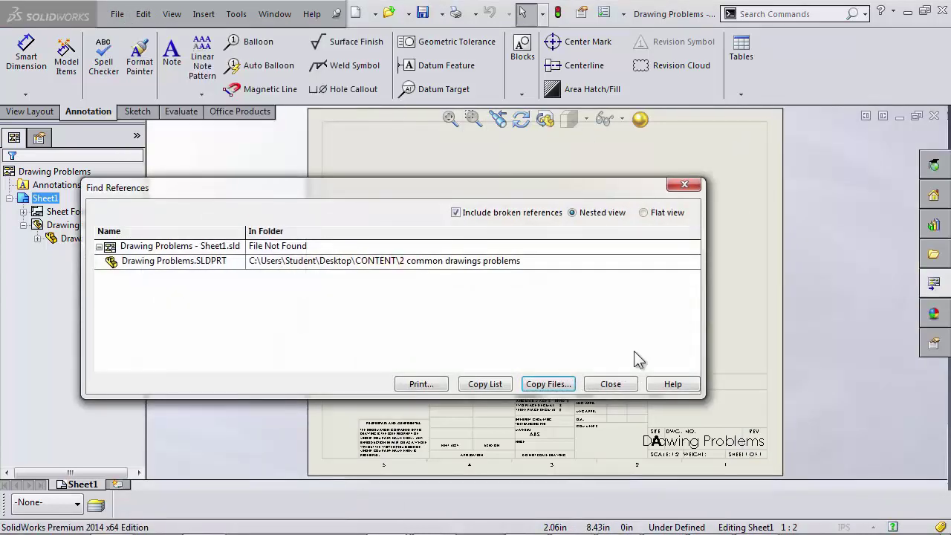
pyautogui.click(598, 385)
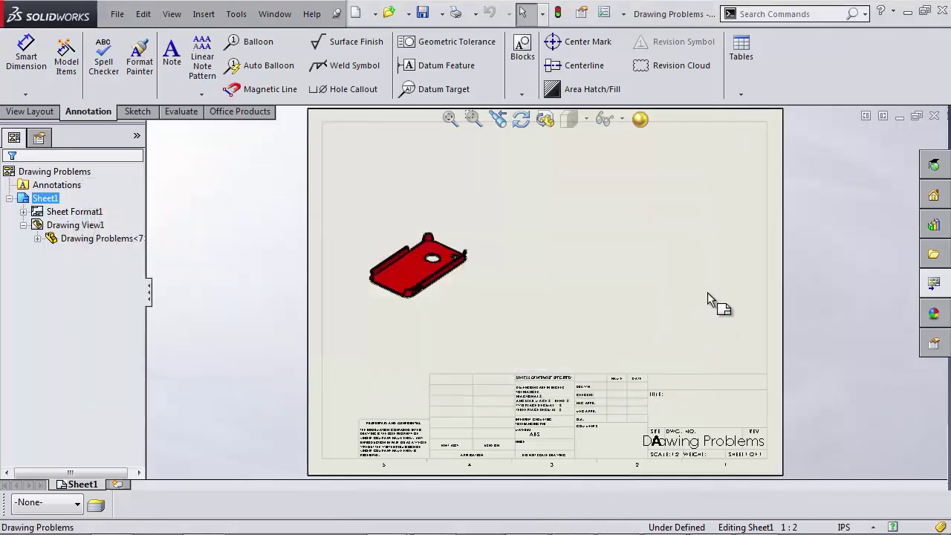
# Move the phone cover view slightly up and to the right on the sheet and select it
pyautogui.moveTo(471, 288); pyautogui.dragTo(488, 260)
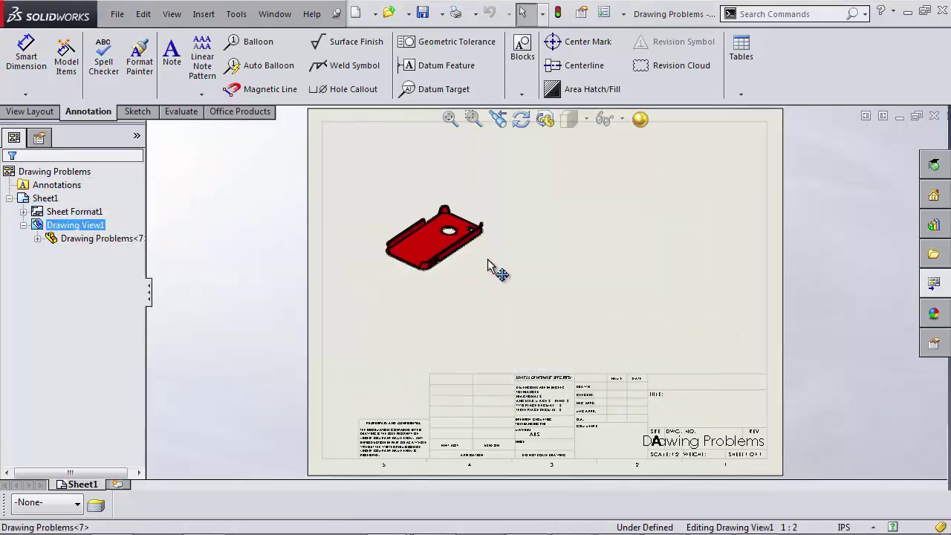
pyautogui.click(582, 294)
pyautogui.click(448, 241)
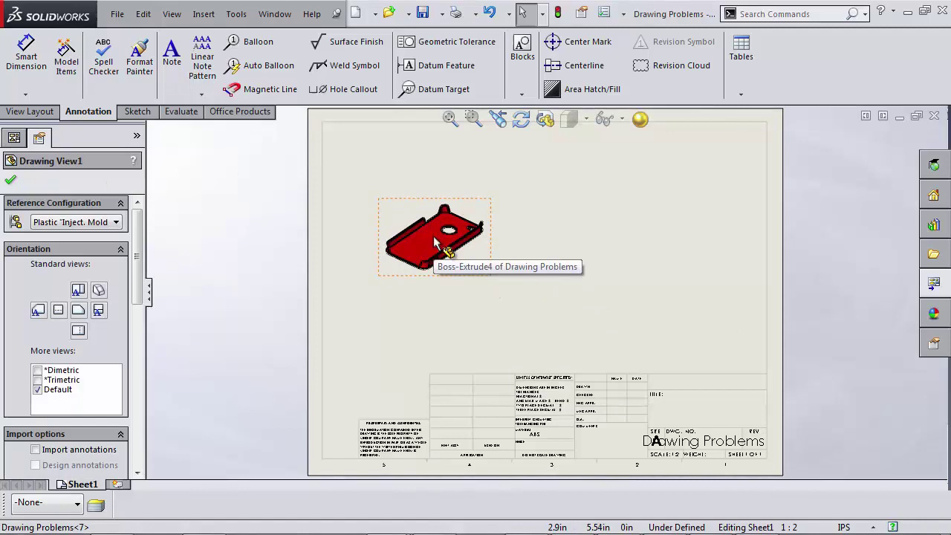
# Open the phone cover part from its drawing view and activate the Aluminum configuration
pyautogui.rightClick(442, 246)
pyautogui.click(443, 82)
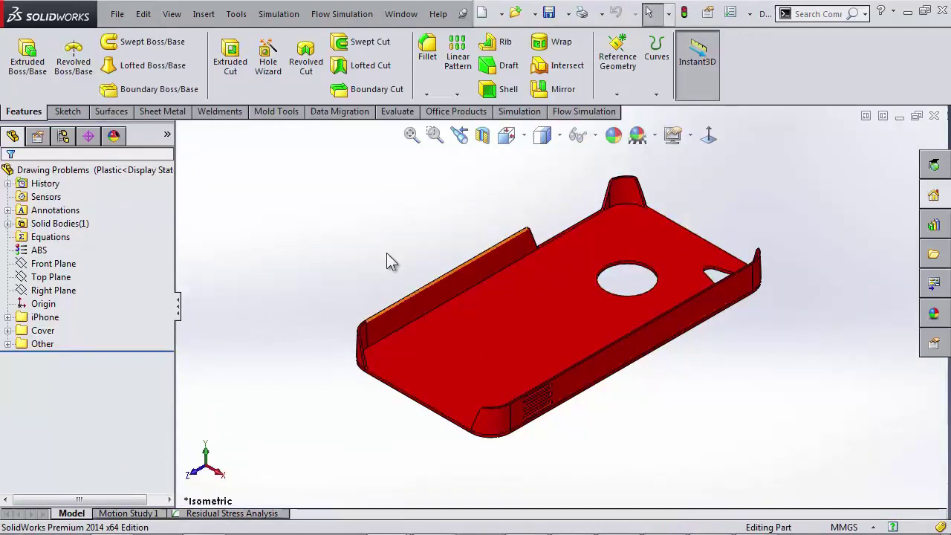
pyautogui.click(63, 135)
pyautogui.doubleClick(66, 184)
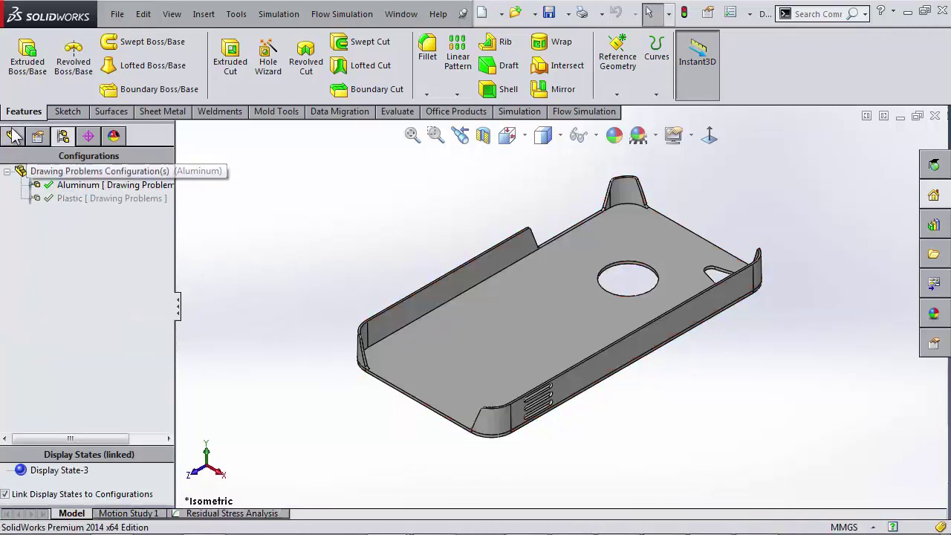
# Apply the 2014-T4 material from the Aluminium Alloys category to the phone cover's Aluminum configuration
pyautogui.click(13, 136)
pyautogui.rightClick(41, 251)
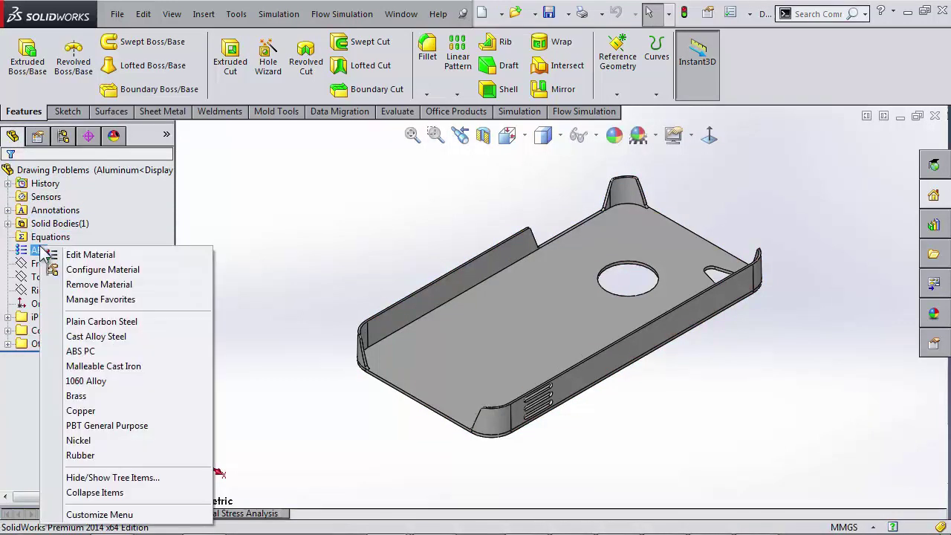
pyautogui.click(102, 256)
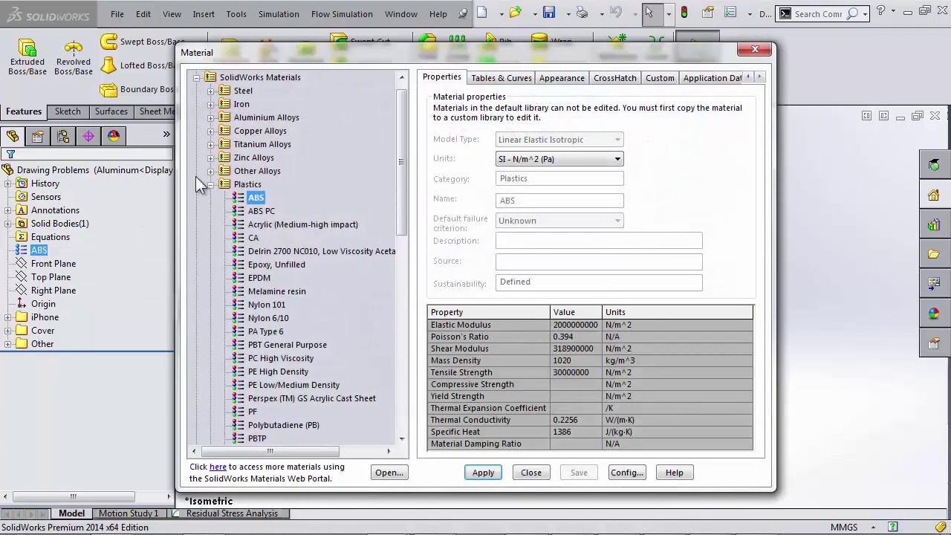
pyautogui.click(211, 184)
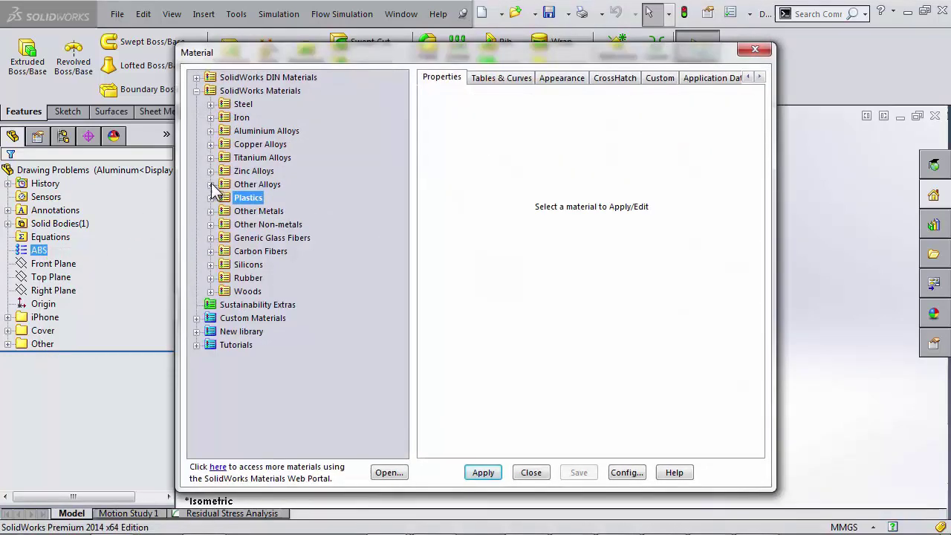
pyautogui.click(211, 117)
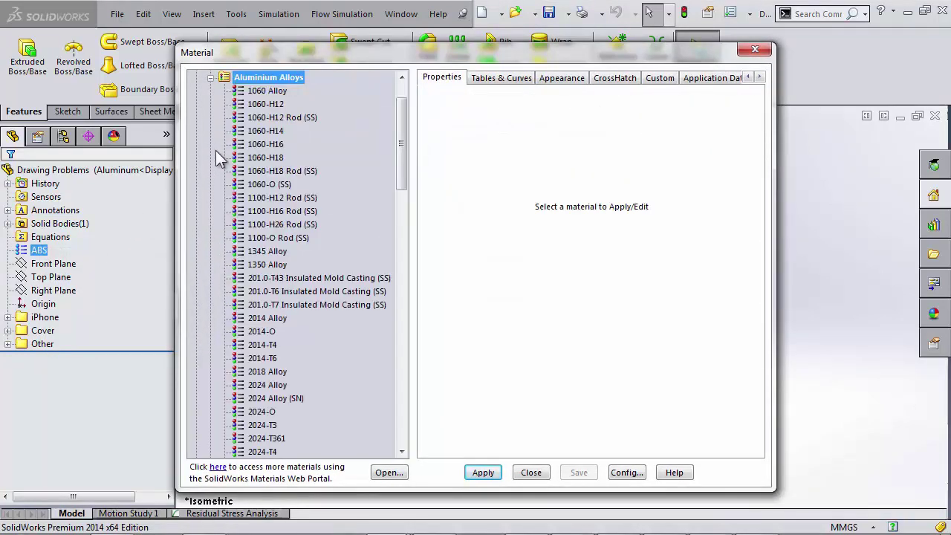
pyautogui.click(264, 345)
pyautogui.click(483, 473)
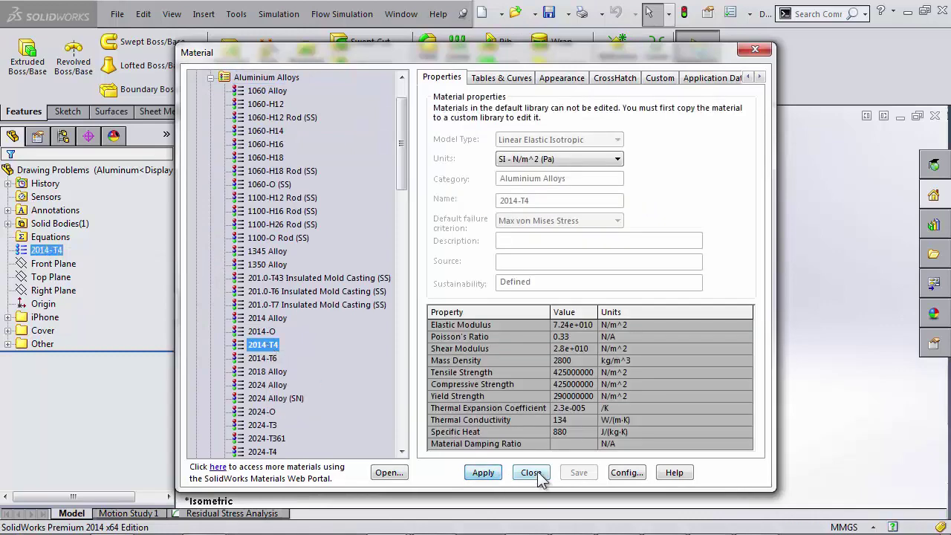
pyautogui.click(530, 472)
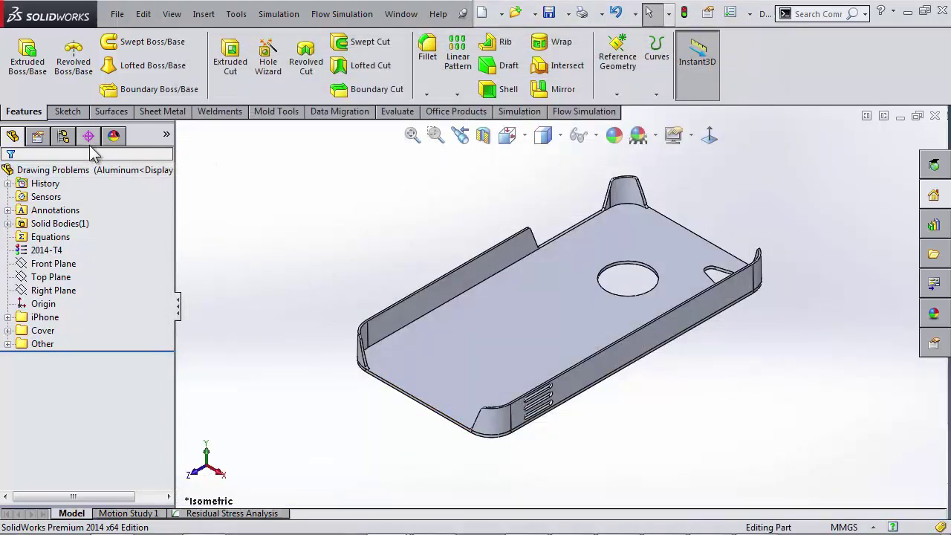
# Activate the part's Plastic configuration and return to the Drawing Problems drawing
pyautogui.click(63, 136)
pyautogui.click(74, 198)
pyautogui.click(67, 199)
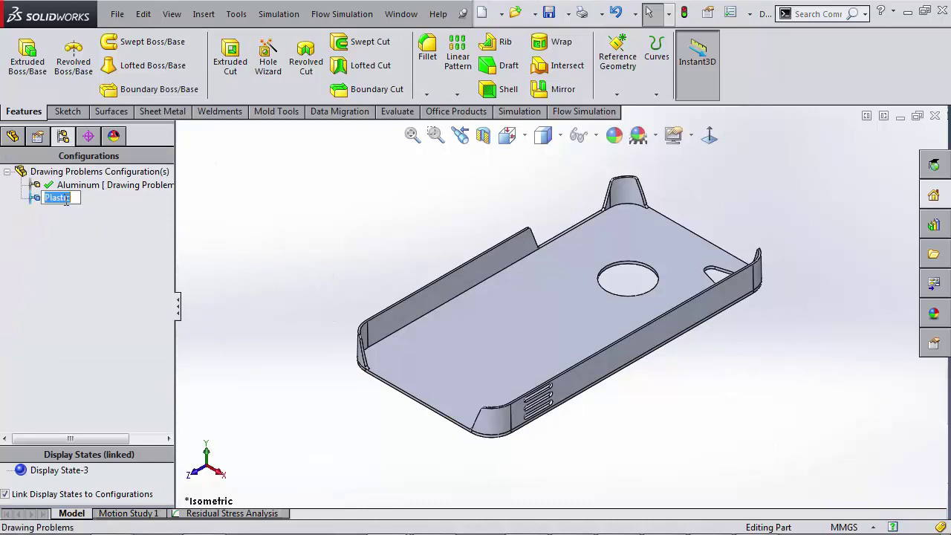
pyautogui.doubleClick(63, 197)
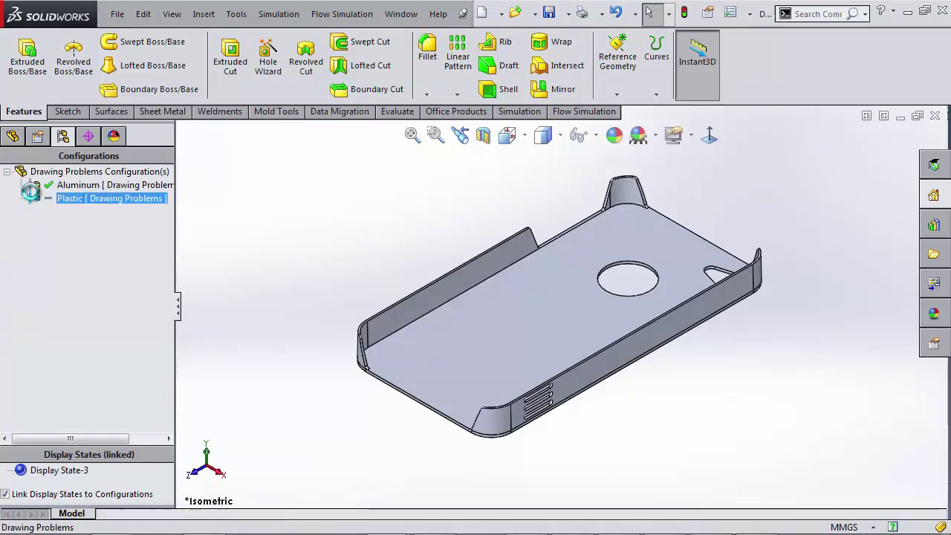
pyautogui.click(14, 136)
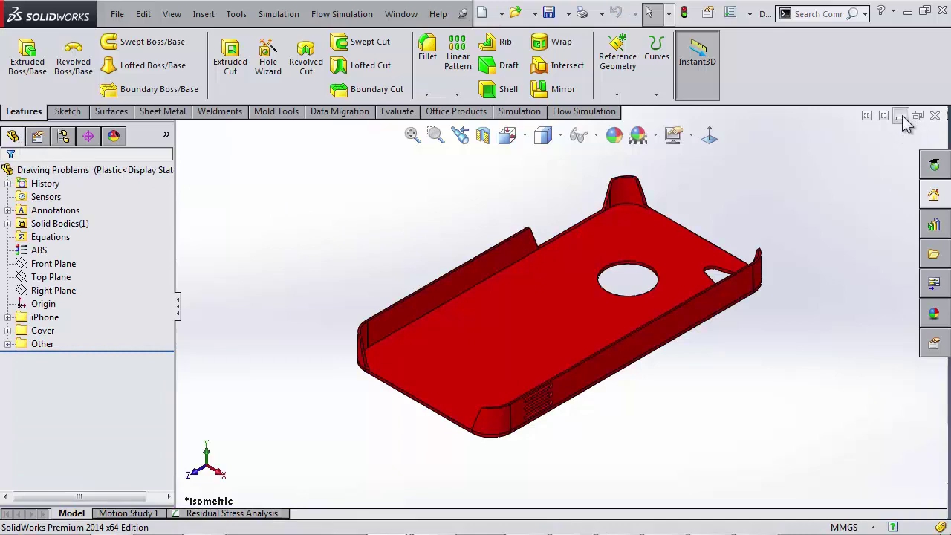
pyautogui.hotkey('ctrl', 'Tab')
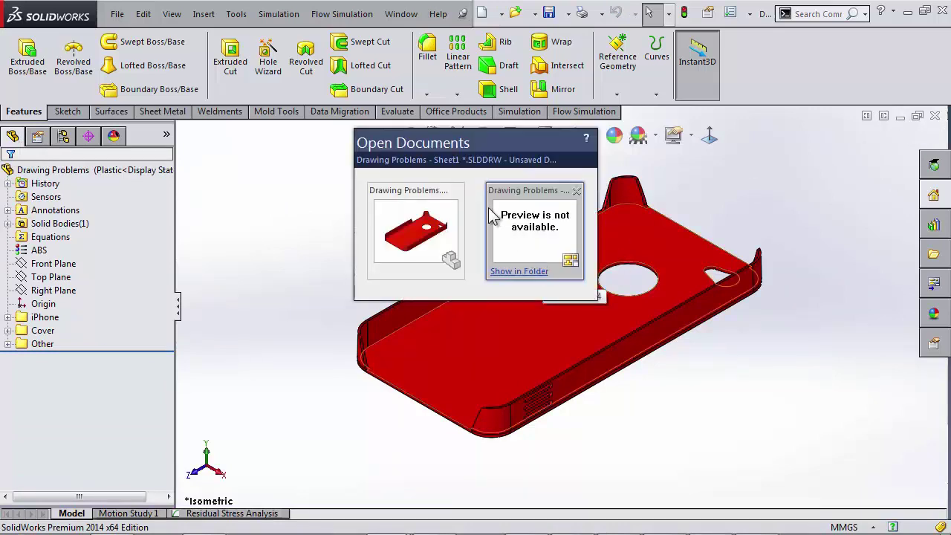
pyautogui.click(488, 208)
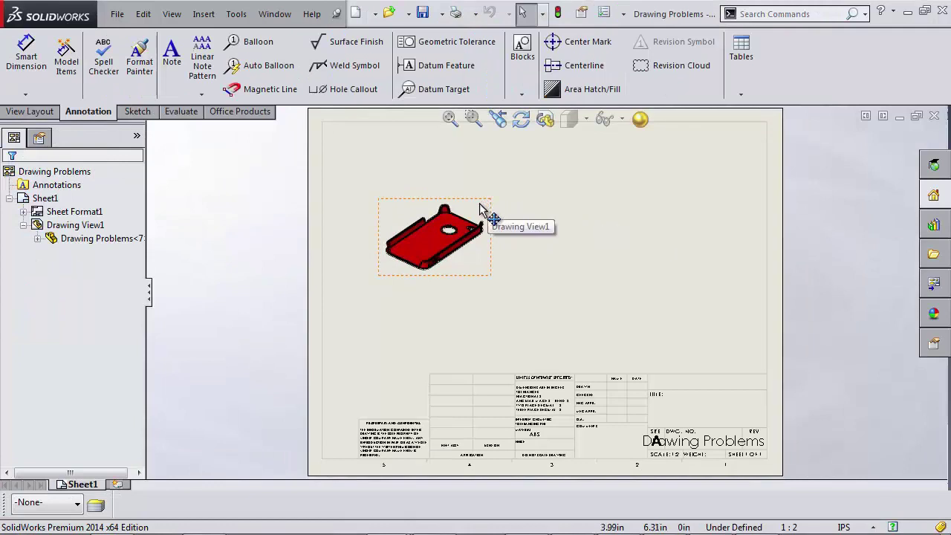
# Copy the phone cover view, paste it on the sheet, and place the copy to the right, level with the original
pyautogui.click(483, 210)
pyautogui.hotkey('ctrl', 'c')
pyautogui.click(607, 216)
pyautogui.hotkey('ctrl', 'v')
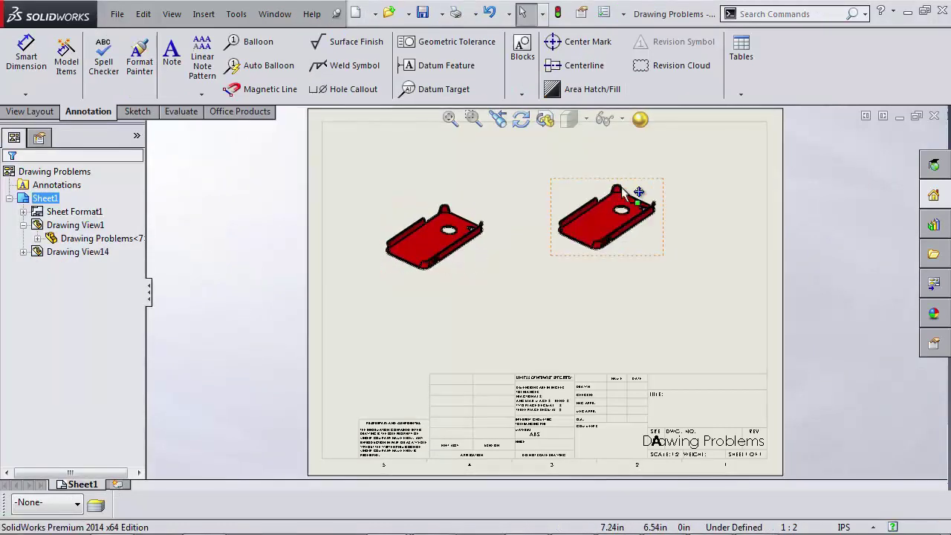
pyautogui.moveTo(637, 192)
pyautogui.mouseDown()
pyautogui.moveTo(675, 203)
pyautogui.moveTo(671, 211)
pyautogui.mouseUp()
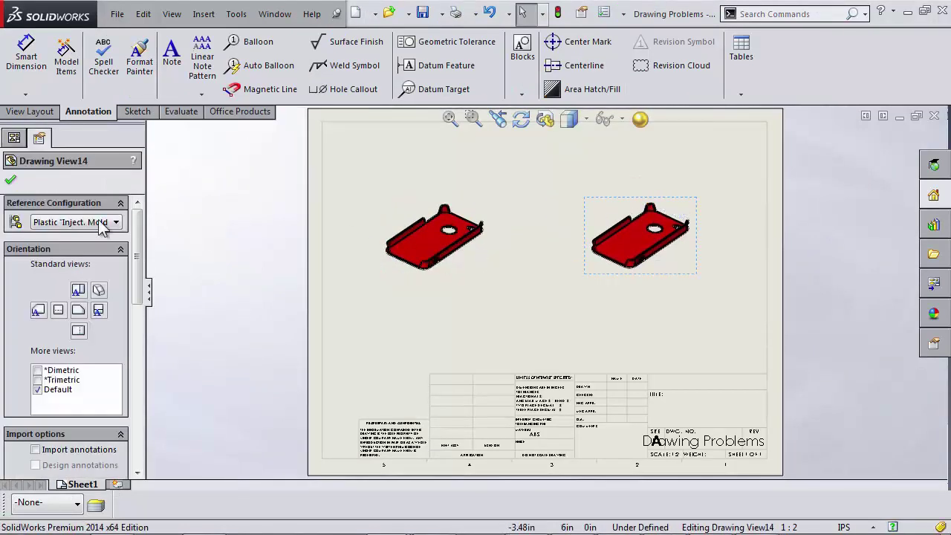
# Set the copied view's reference configuration to Aluminum
pyautogui.click(102, 223)
pyautogui.click(49, 233)
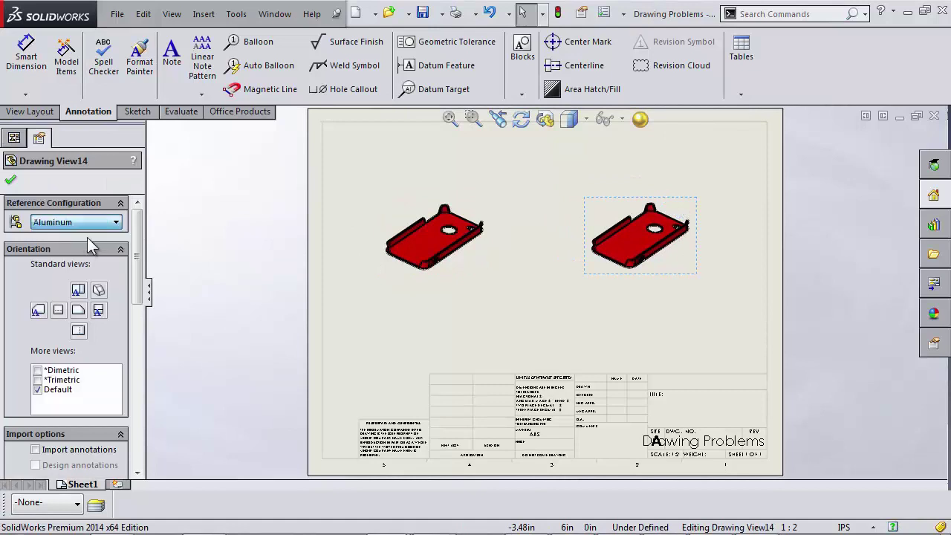
pyautogui.click(10, 183)
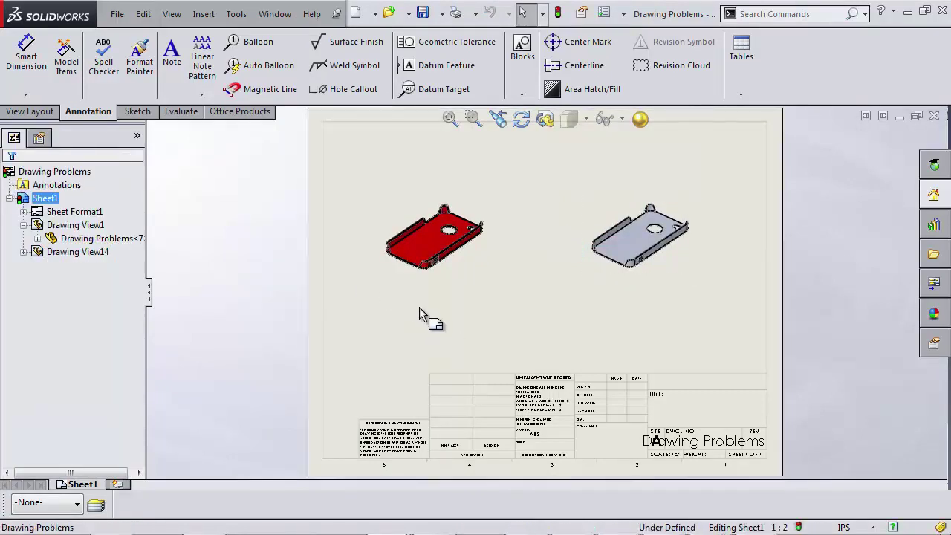
# Attach a note below the red cover view, linked to the Material property of the model in the attached view
pyautogui.click(180, 64)
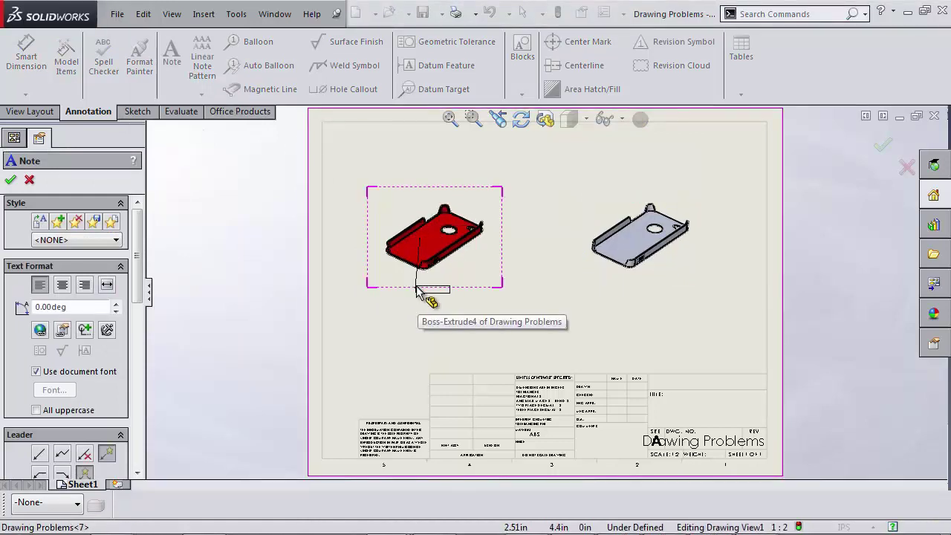
pyautogui.click(411, 295)
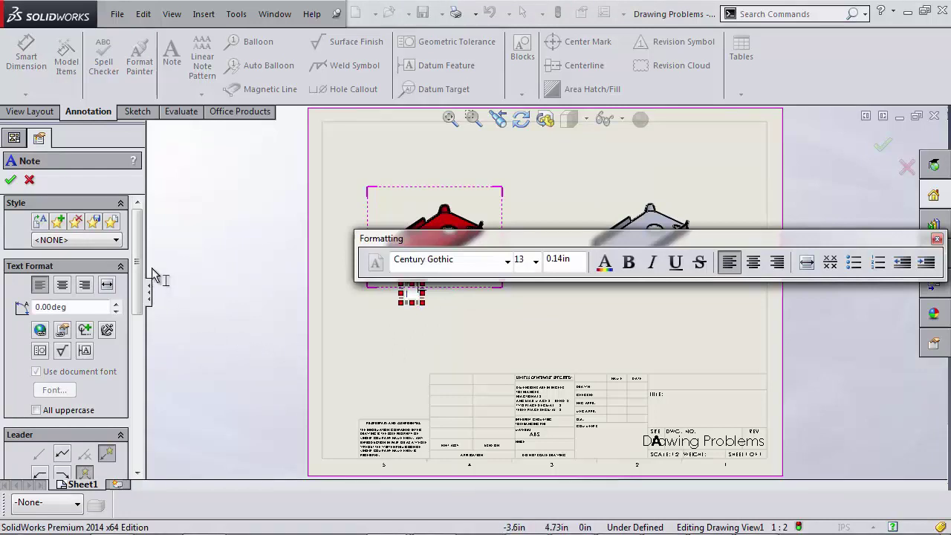
pyautogui.click(62, 330)
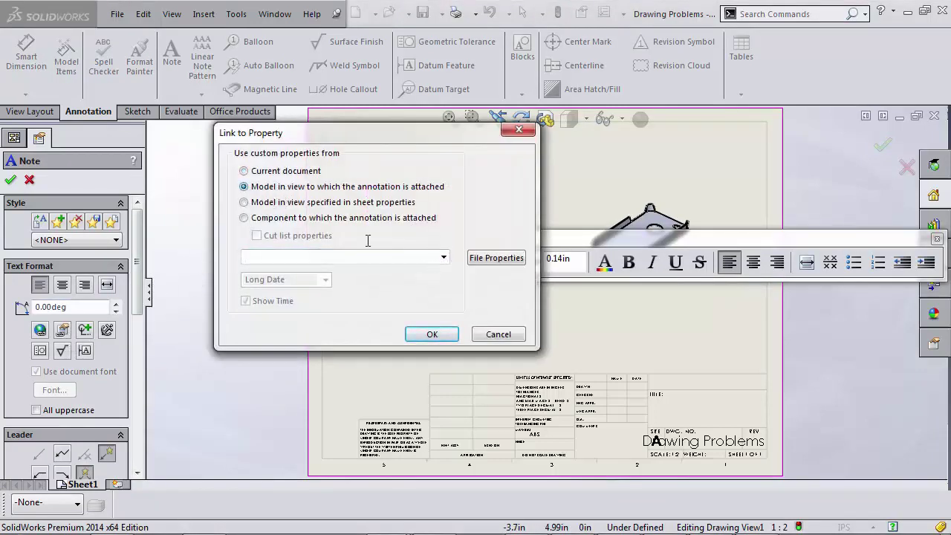
pyautogui.click(443, 257)
pyautogui.click(330, 266)
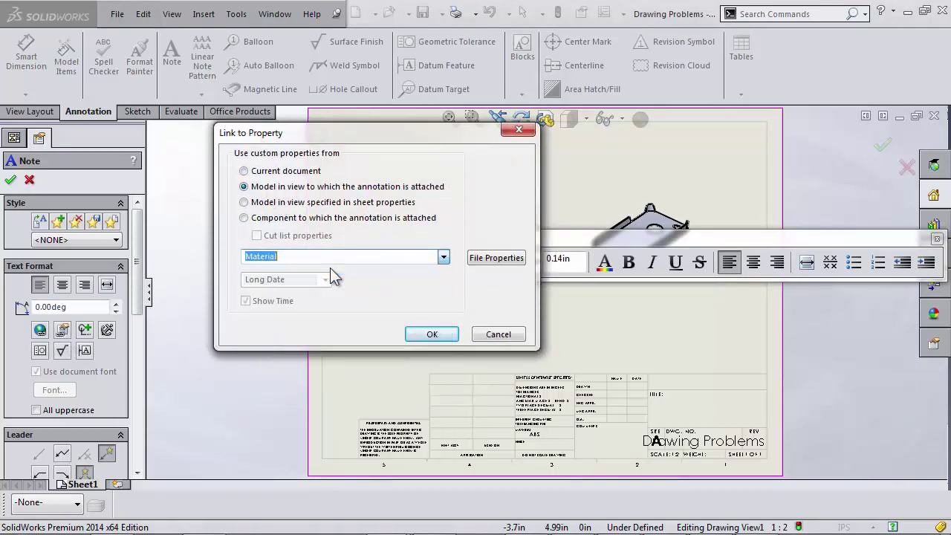
pyautogui.click(429, 335)
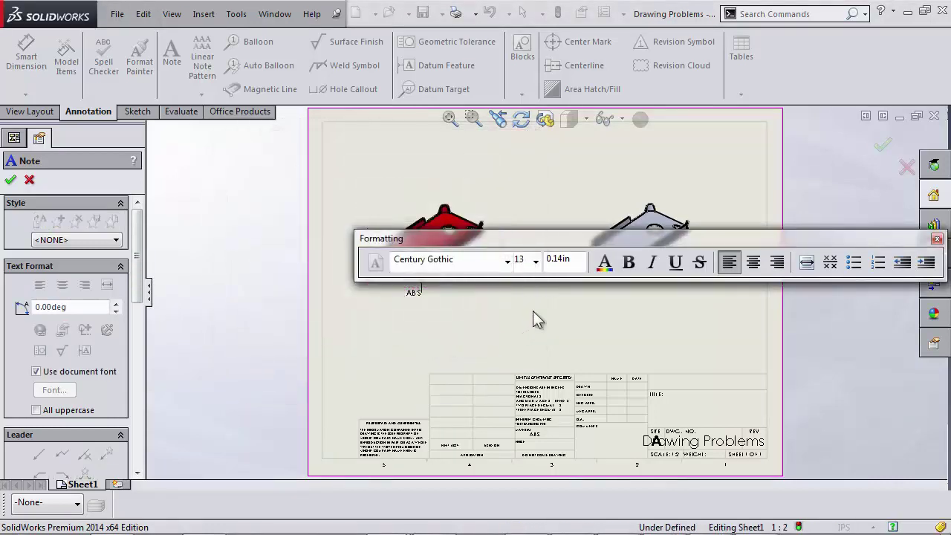
pyautogui.click(10, 180)
# Attach a note below the aluminum cover view, linked to the Material property of the model in its attached view
pyautogui.click(171, 54)
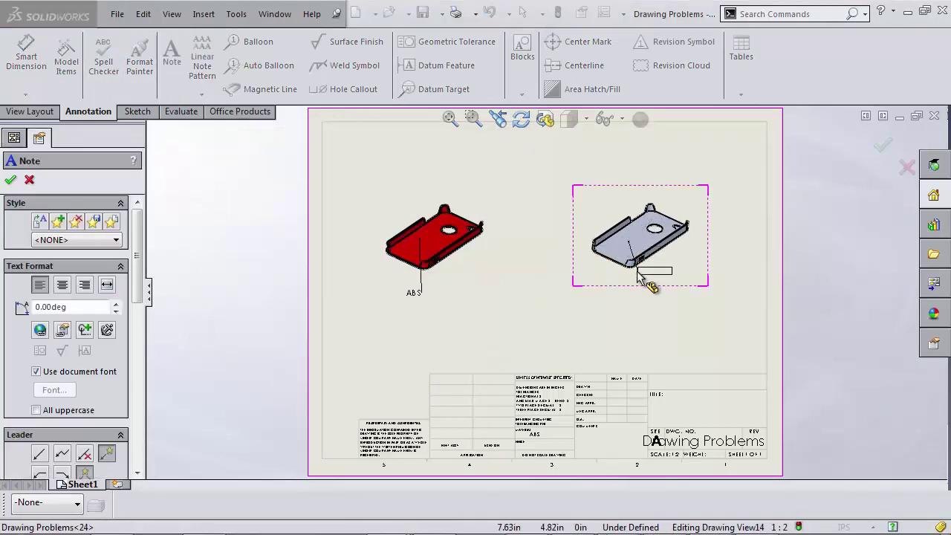
pyautogui.click(632, 279)
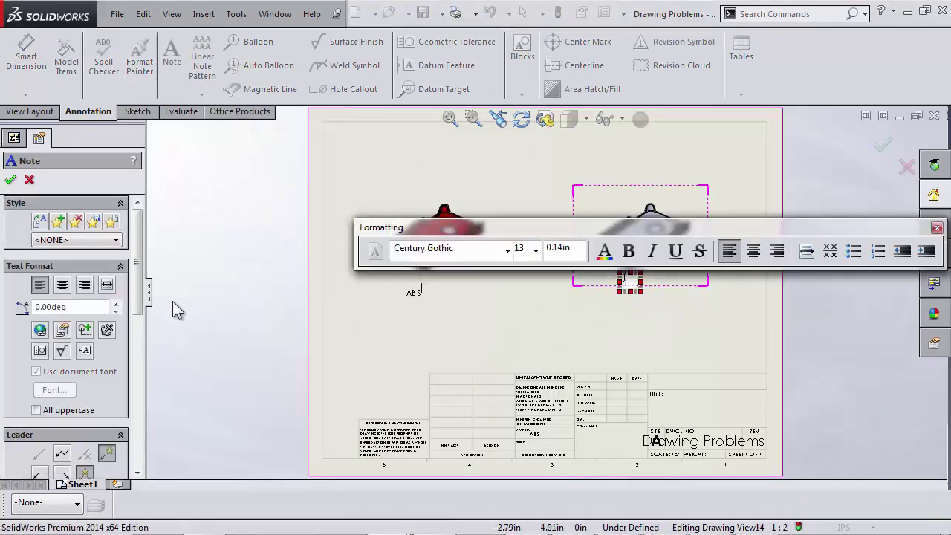
pyautogui.click(63, 331)
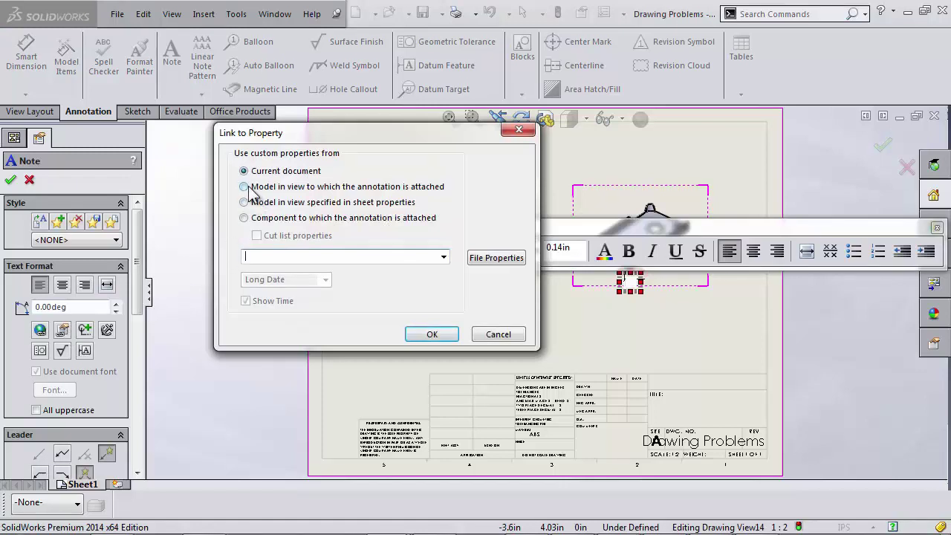
pyautogui.click(245, 187)
pyautogui.click(444, 257)
pyautogui.scroll(1, 416, 298)
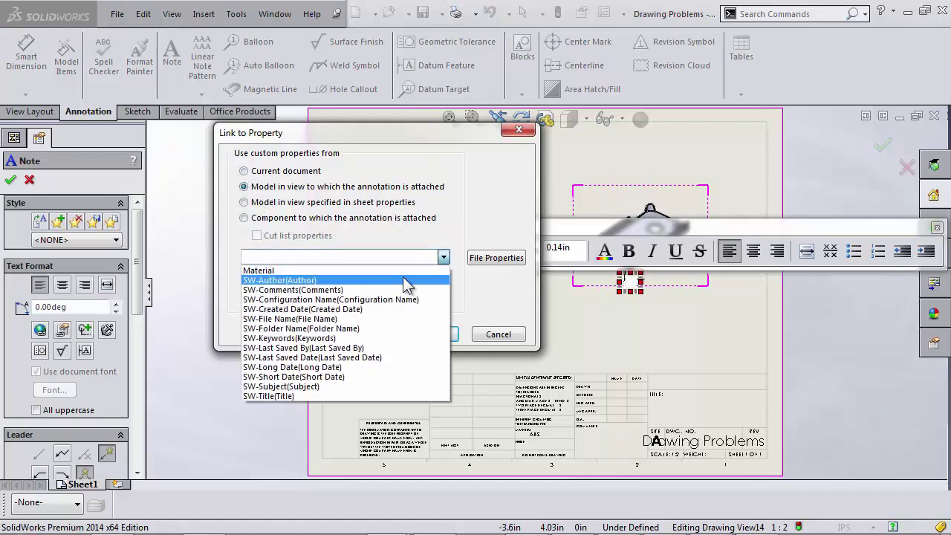
pyautogui.click(404, 270)
pyautogui.click(419, 336)
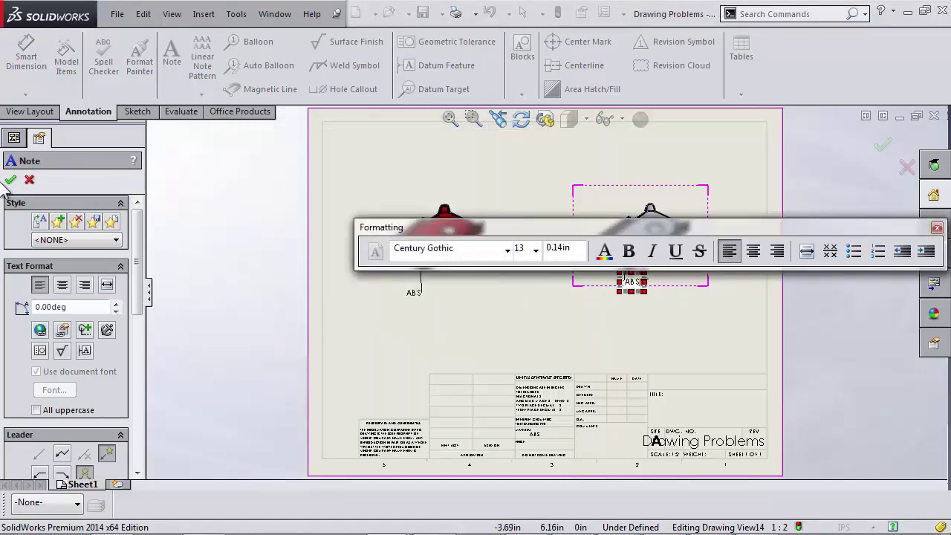
pyautogui.press('Escape')
pyautogui.click(568, 322)
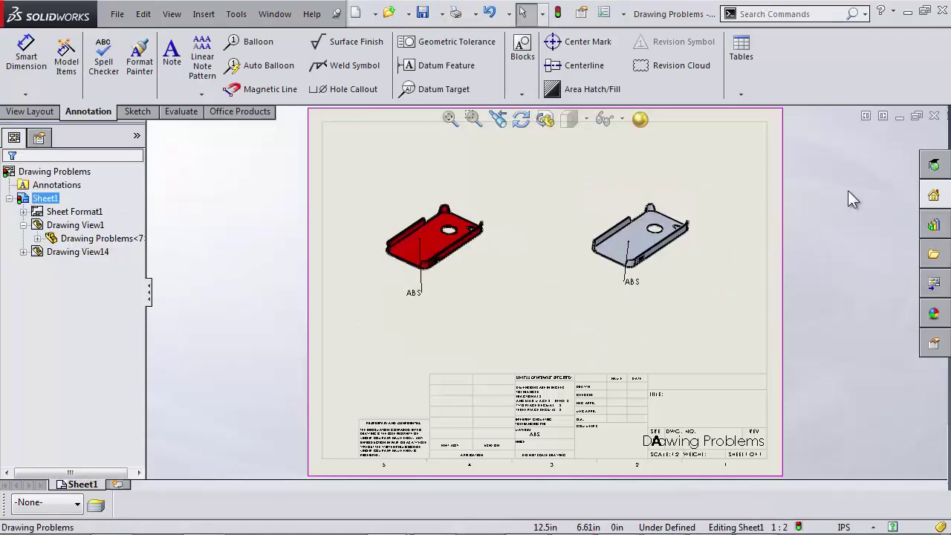
# Show the drawing and part side by side, activate the part's Aluminum configuration, and return to the drawing to check the material notes
pyautogui.click(865, 116)
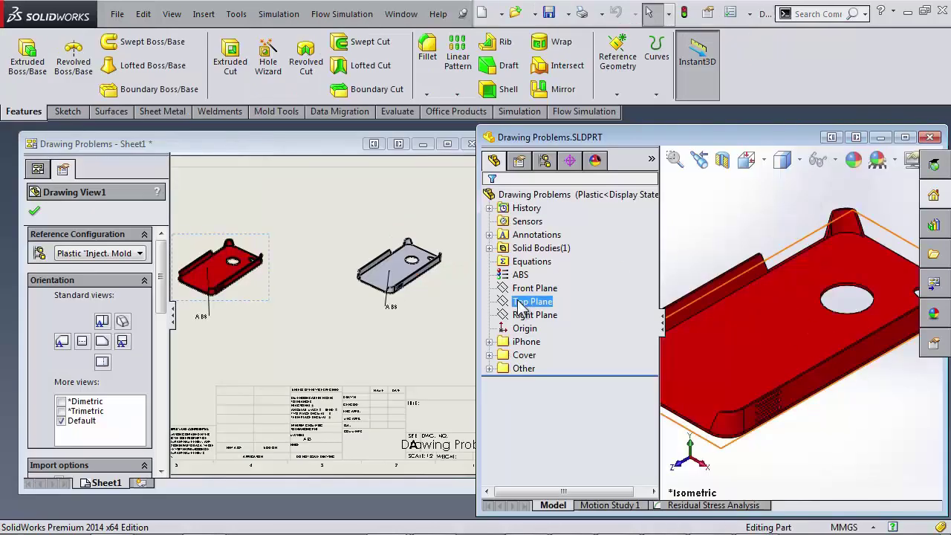
pyautogui.click(545, 160)
pyautogui.doubleClick(549, 209)
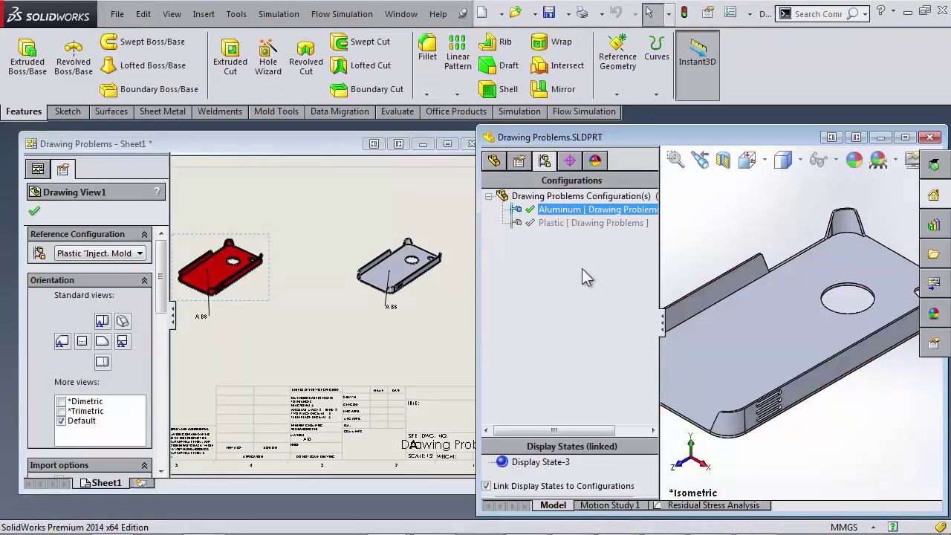
pyautogui.moveTo(582, 269)
pyautogui.mouseDown()
pyautogui.moveTo(319, 389)
pyautogui.moveTo(306, 312)
pyautogui.mouseUp()
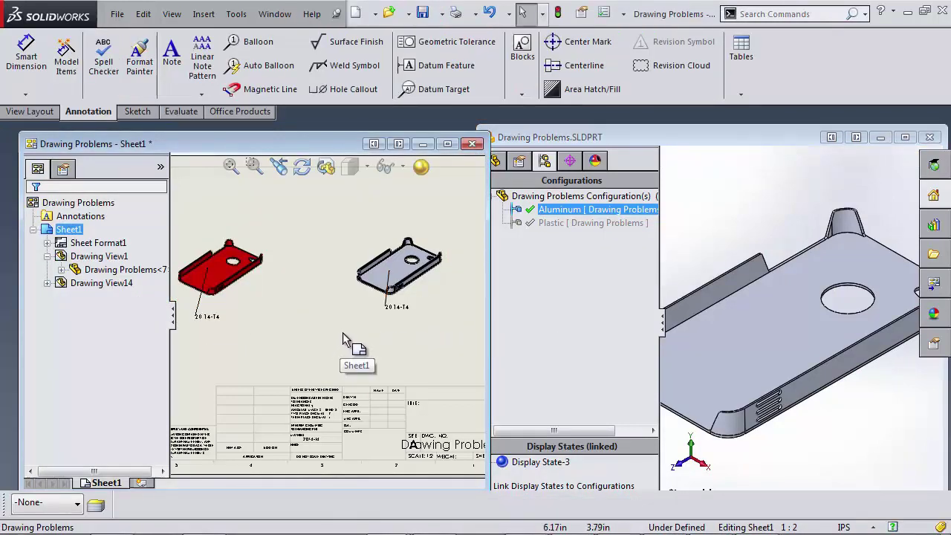
# Minimize the part, maximize the drawing, and open the attached model's file properties while relinking the red cover view's material note
pyautogui.click(874, 137)
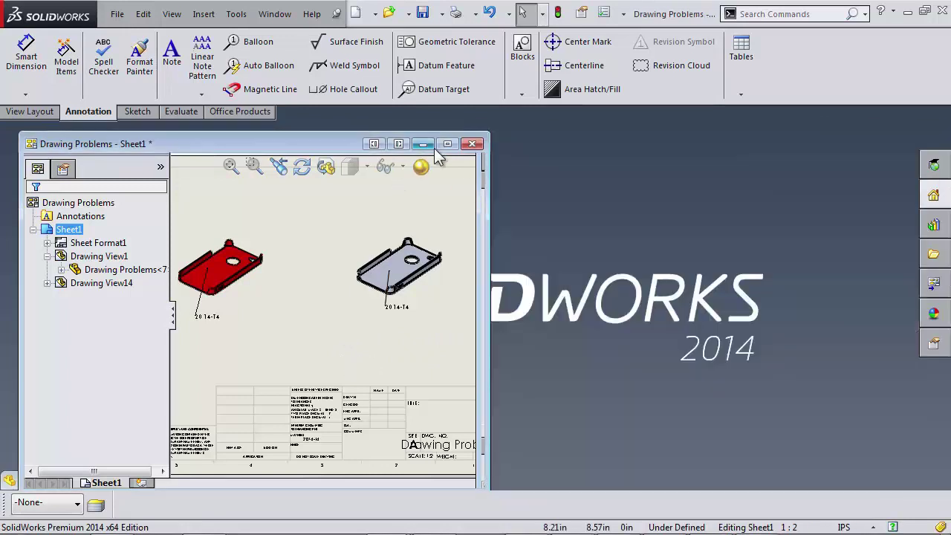
pyautogui.click(447, 143)
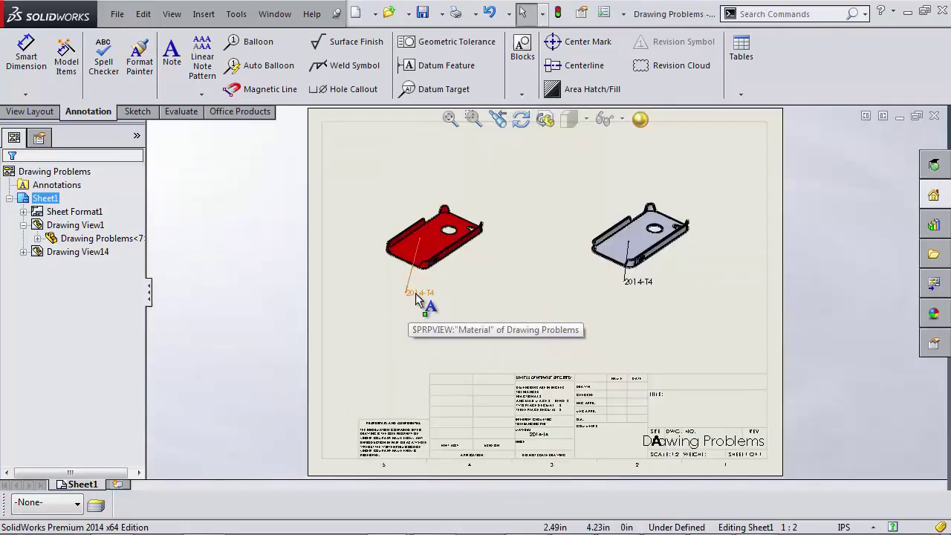
pyautogui.doubleClick(418, 294)
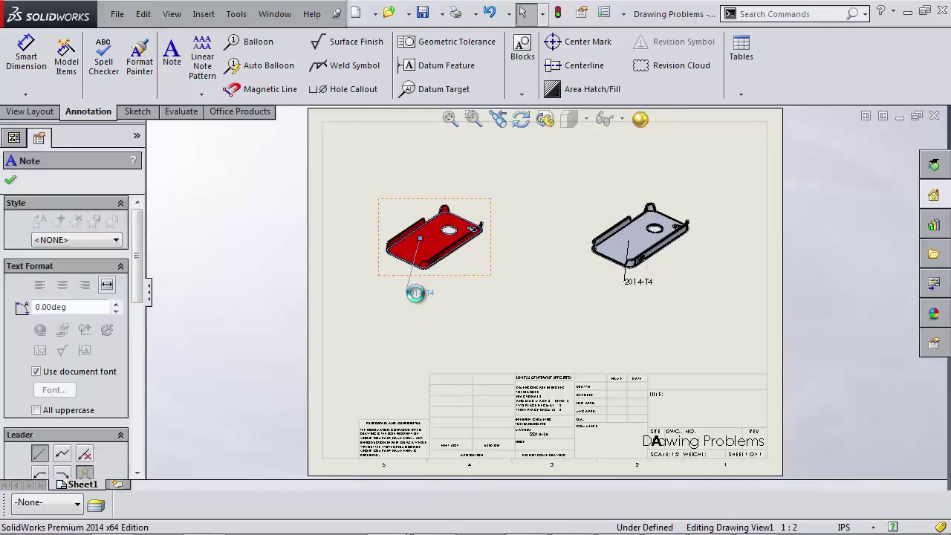
pyautogui.click(63, 331)
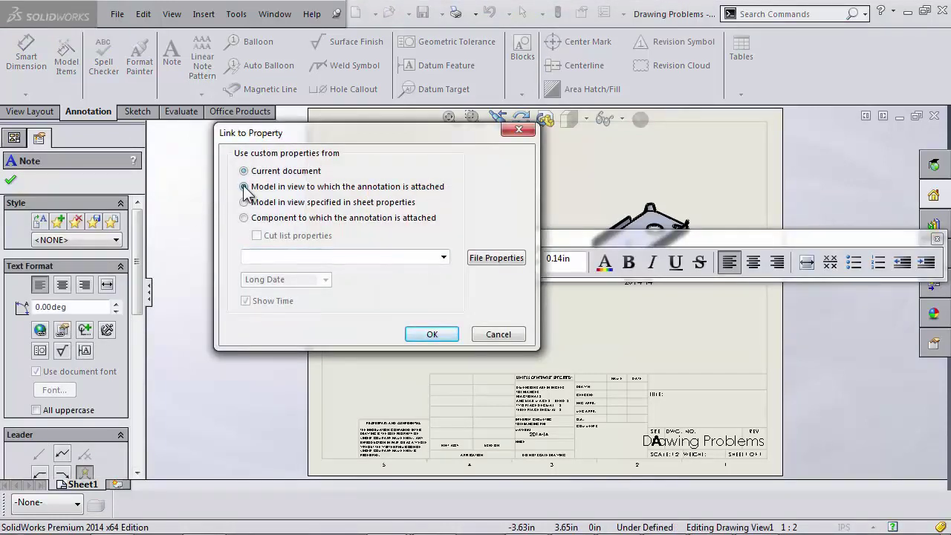
pyautogui.click(443, 257)
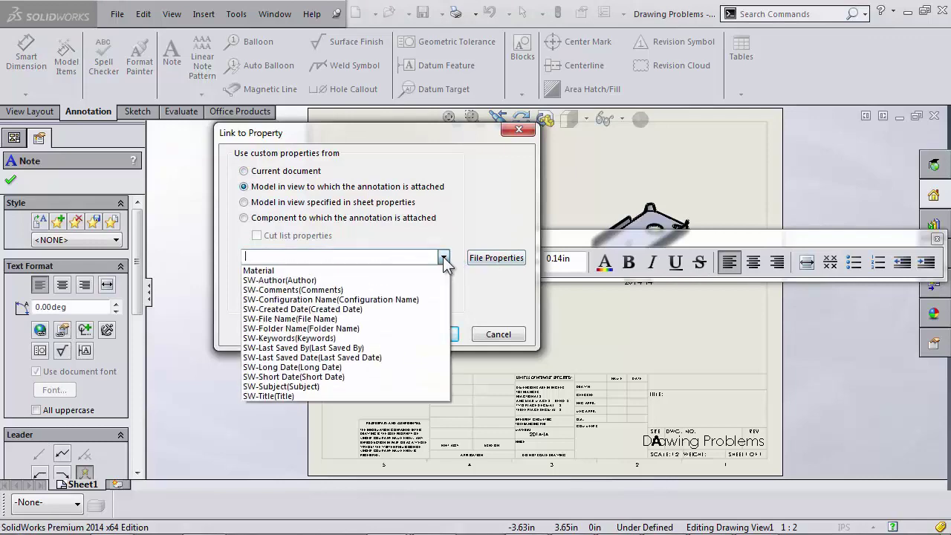
pyautogui.click(491, 256)
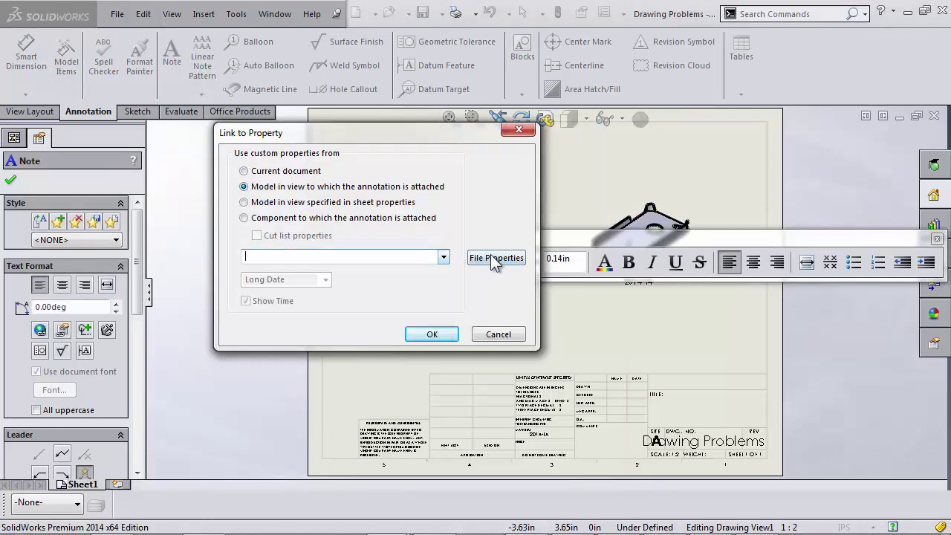
pyautogui.click(491, 256)
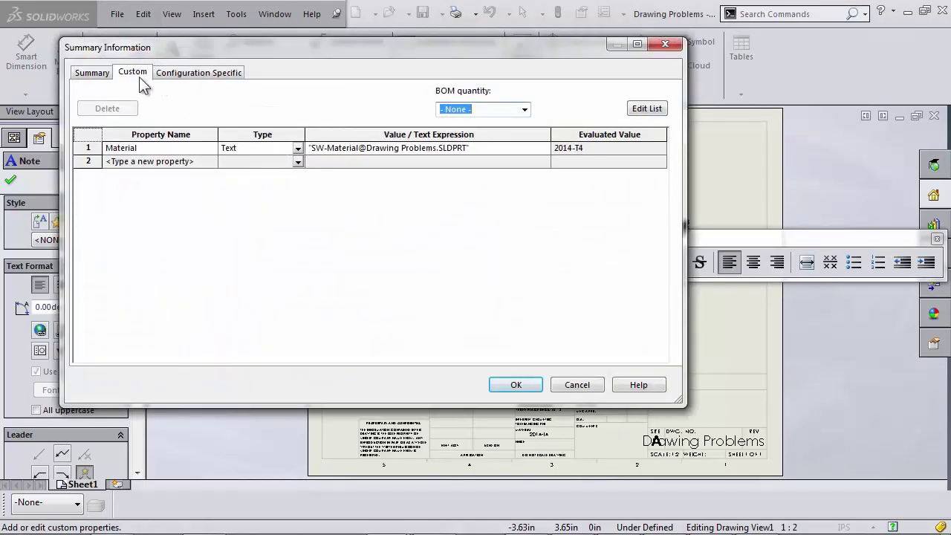
# Add a configuration-specific Material text property to the Aluminum configuration, with its value linked to the part's Material, and accept it
pyautogui.click(220, 74)
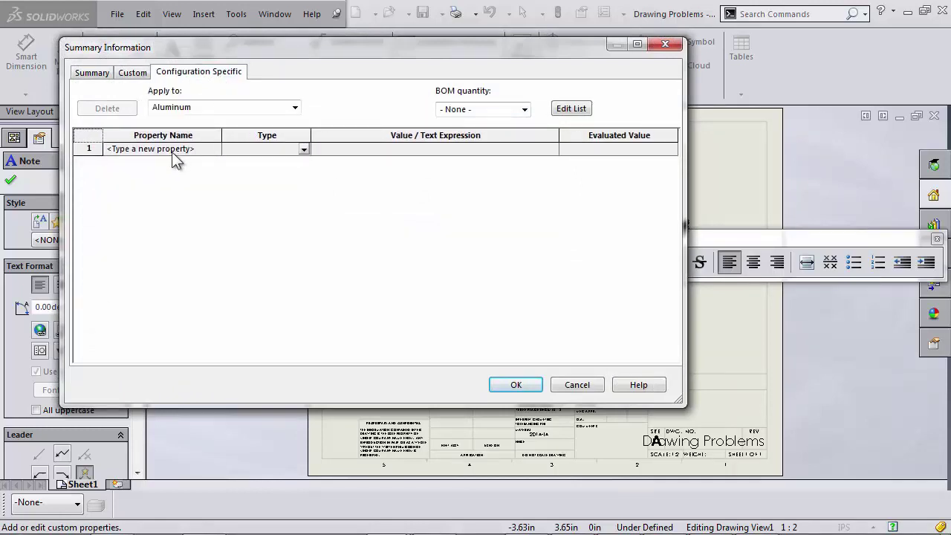
pyautogui.click(171, 152)
pyautogui.click(215, 150)
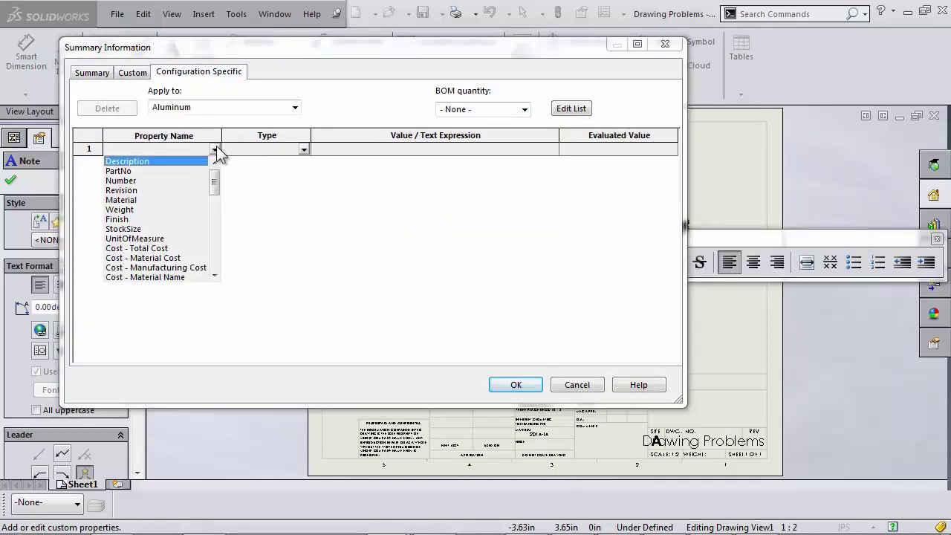
pyautogui.click(127, 200)
pyautogui.click(344, 150)
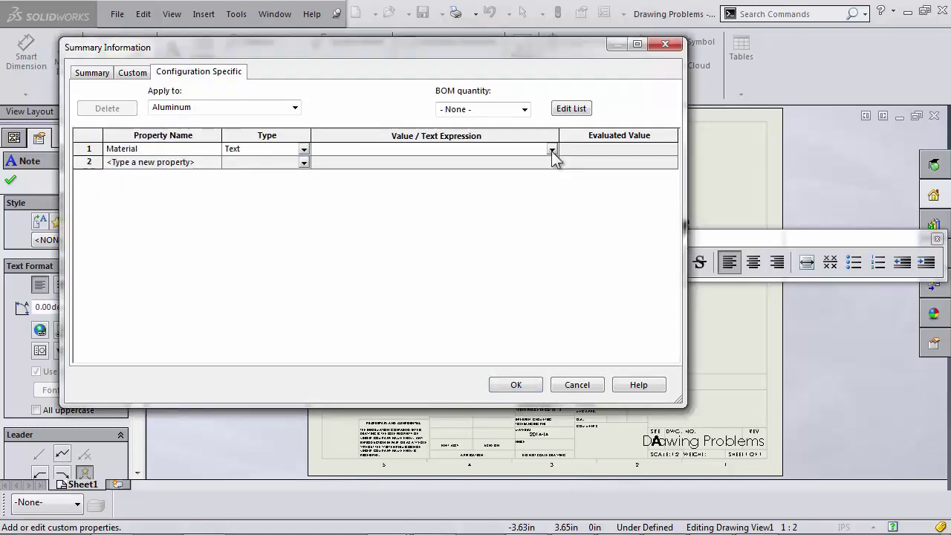
pyautogui.click(551, 149)
pyautogui.click(354, 162)
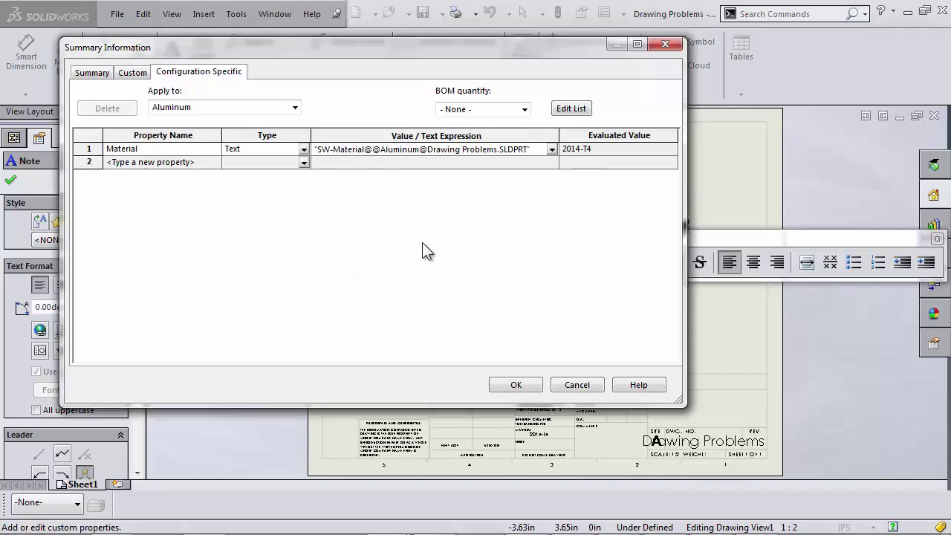
pyautogui.click(516, 385)
# Link the red cover view's note to the Material property of the model in its attached view and rebuild the drawing
pyautogui.click(444, 257)
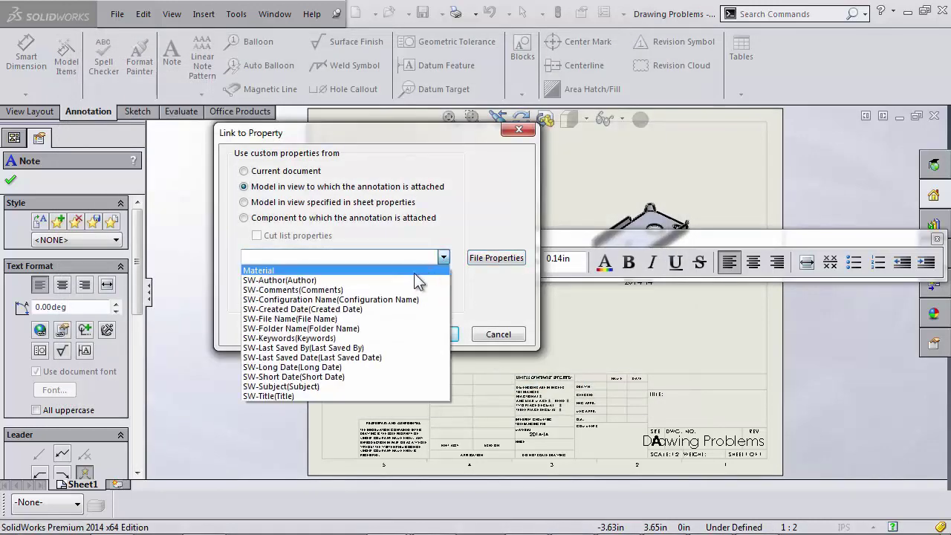
pyautogui.click(413, 271)
pyautogui.click(431, 333)
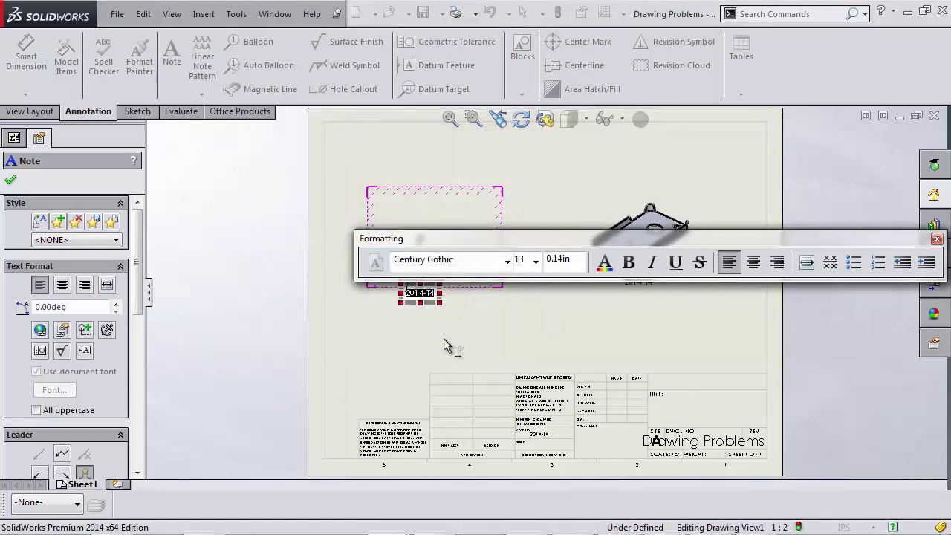
pyautogui.click(555, 323)
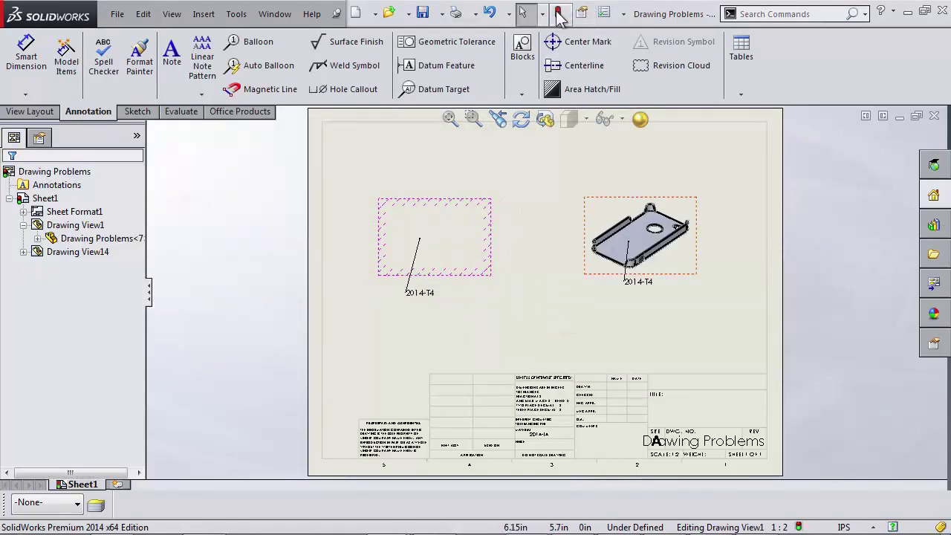
pyautogui.click(563, 278)
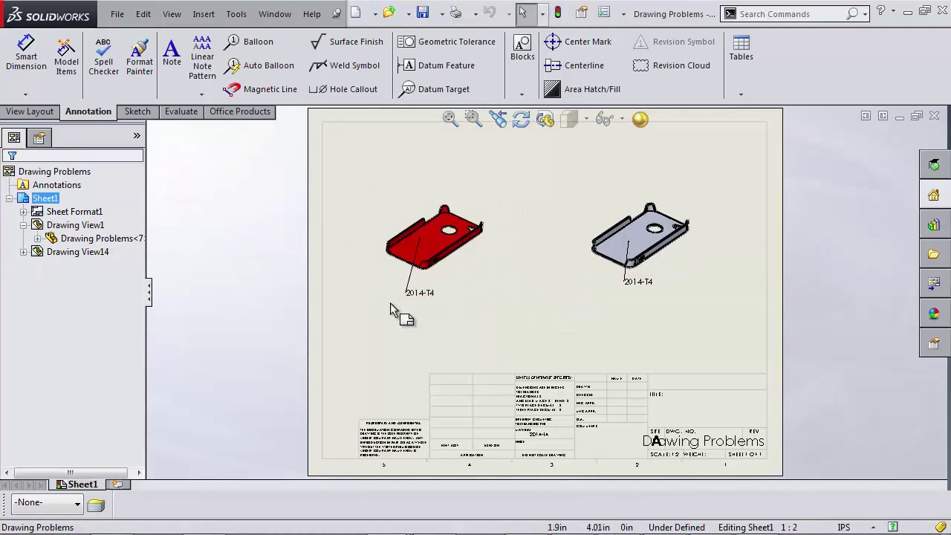
# Reopen the red cover view's note for property linking and open the file properties of the model in its attached view
pyautogui.doubleClick(420, 293)
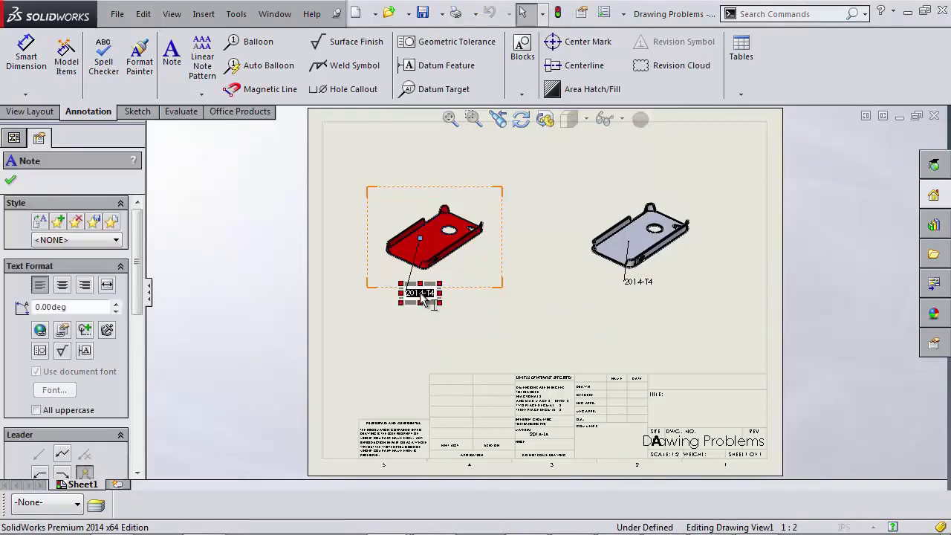
pyautogui.click(62, 329)
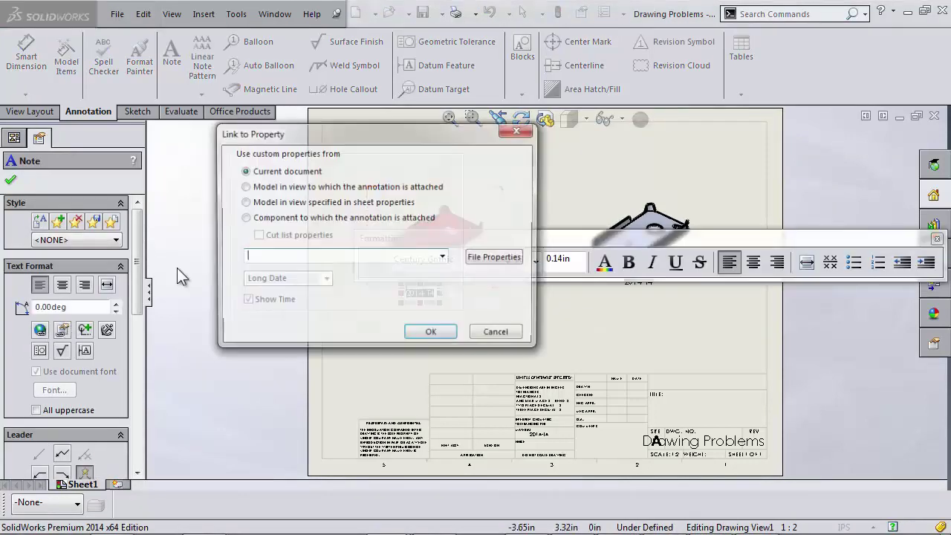
pyautogui.click(344, 188)
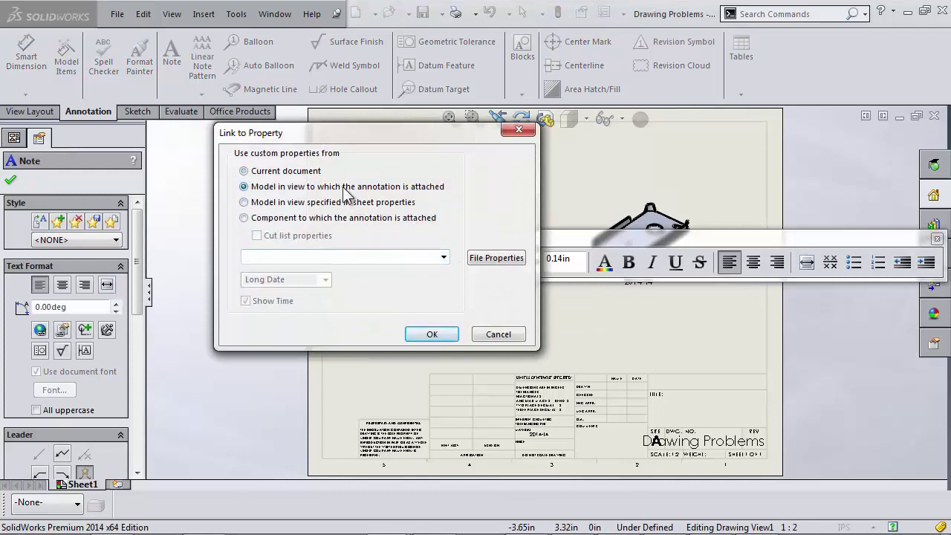
pyautogui.click(493, 258)
# Add a configuration-specific Material text property to the Plastic configuration, with its value linked to the part's Material, and accept it
pyautogui.click(294, 108)
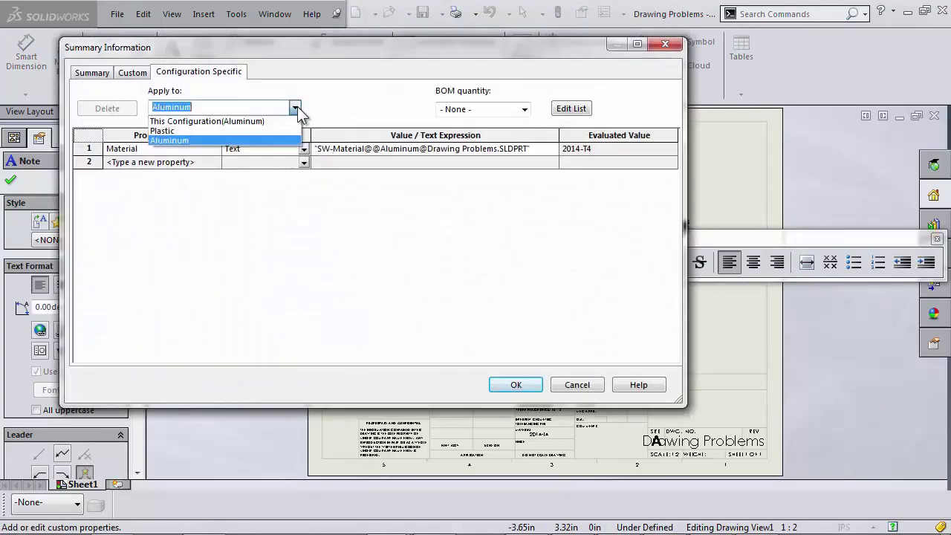
pyautogui.click(256, 130)
pyautogui.click(199, 148)
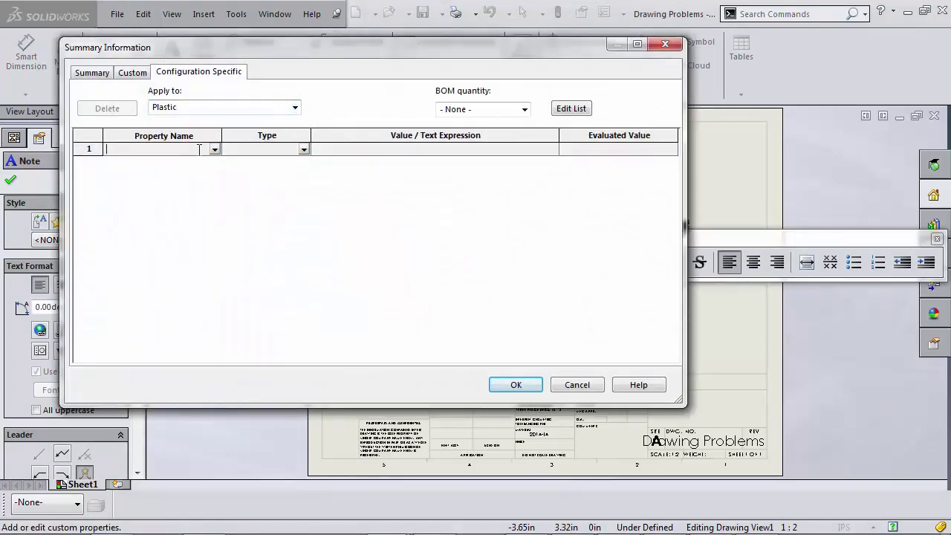
pyautogui.click(214, 149)
pyautogui.click(134, 206)
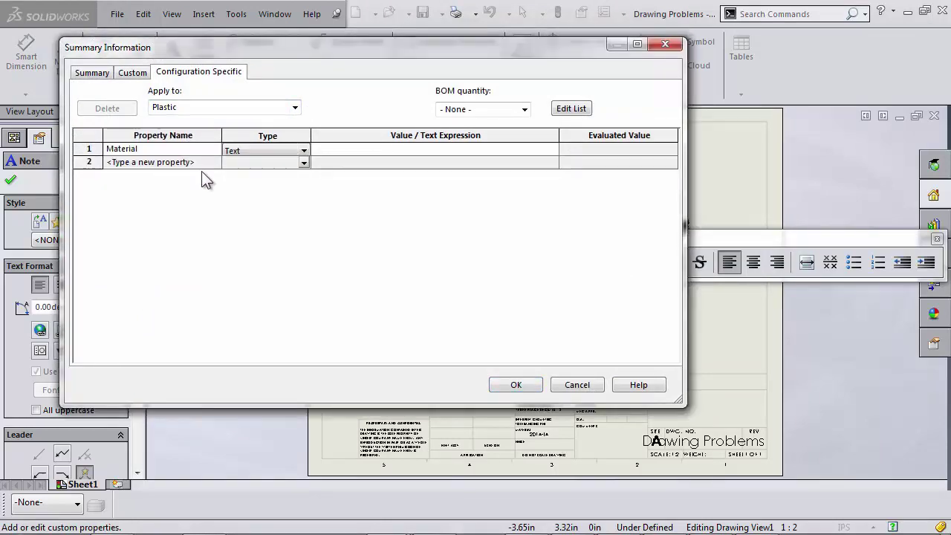
pyautogui.click(520, 148)
pyautogui.click(521, 148)
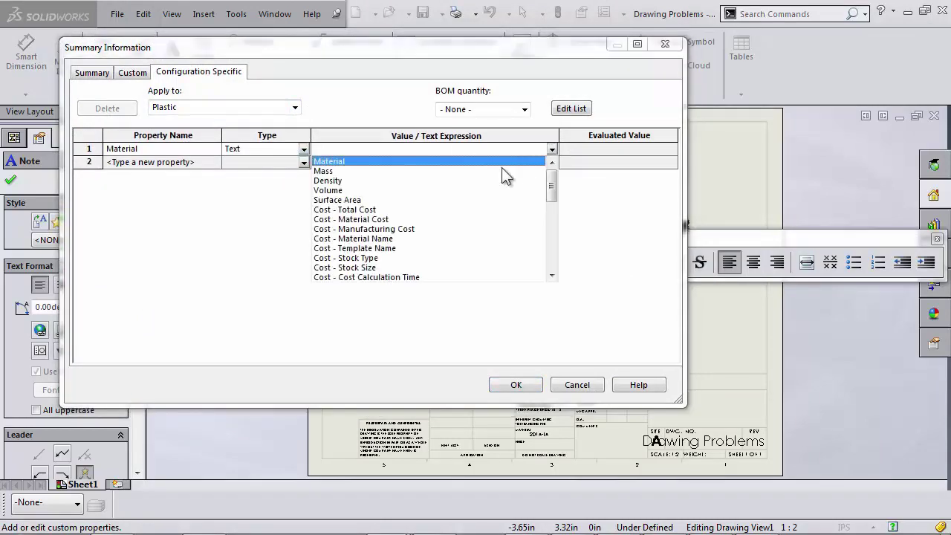
pyautogui.click(329, 161)
pyautogui.click(515, 384)
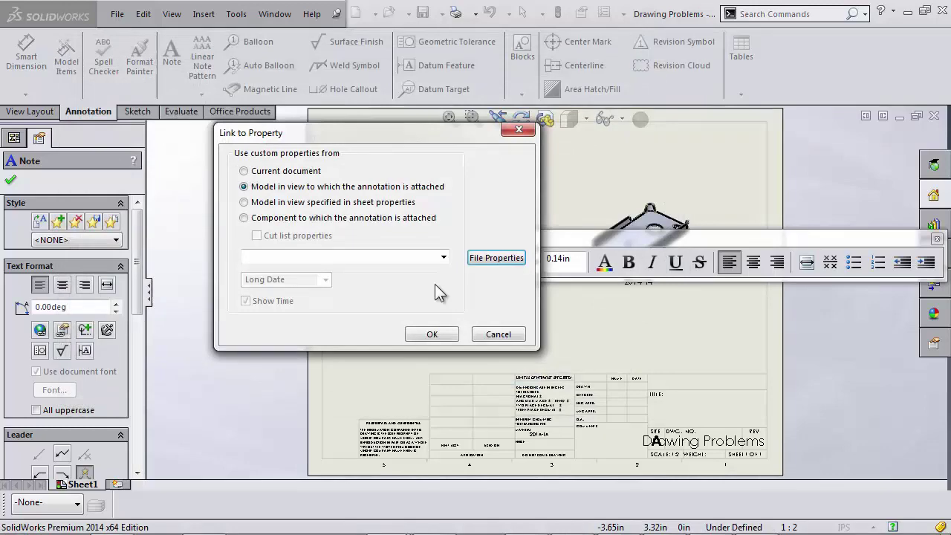
# Relink the red cover view's note to the attached model's Material property, close the note, and rebuild the drawing
pyautogui.click(445, 257)
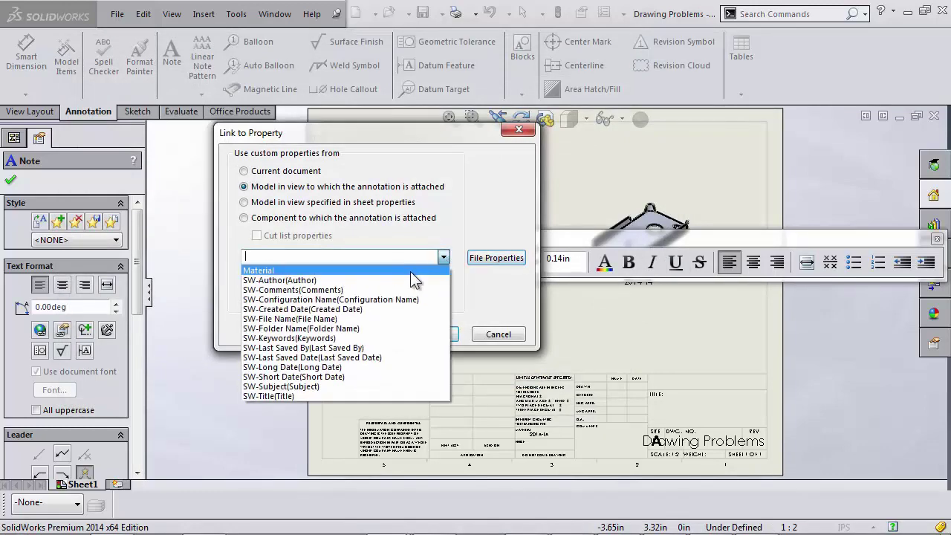
pyautogui.click(409, 272)
pyautogui.click(429, 334)
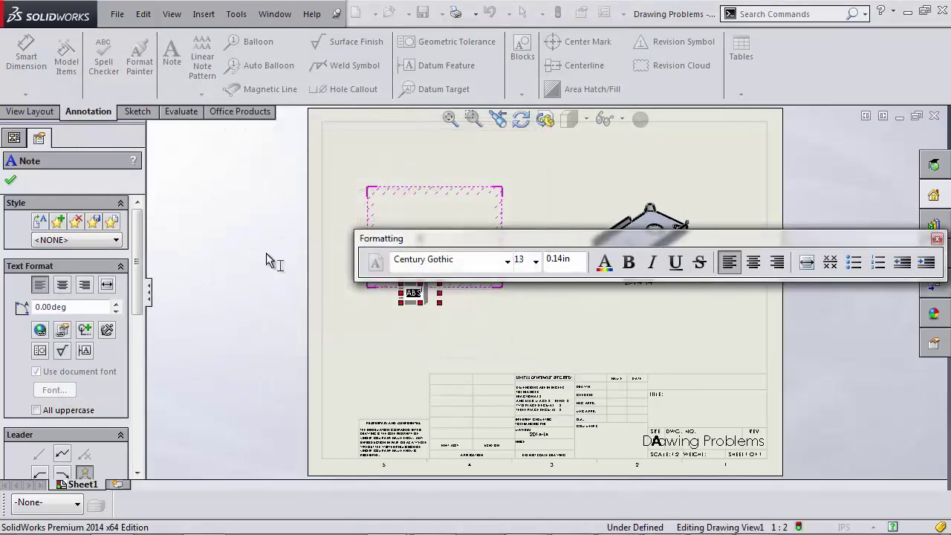
pyautogui.click(10, 180)
pyautogui.click(544, 334)
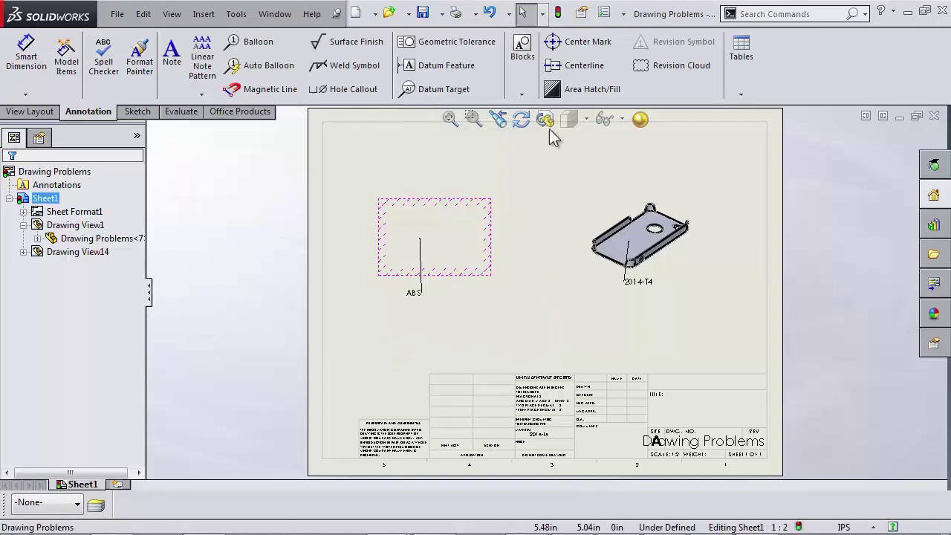
pyautogui.click(557, 14)
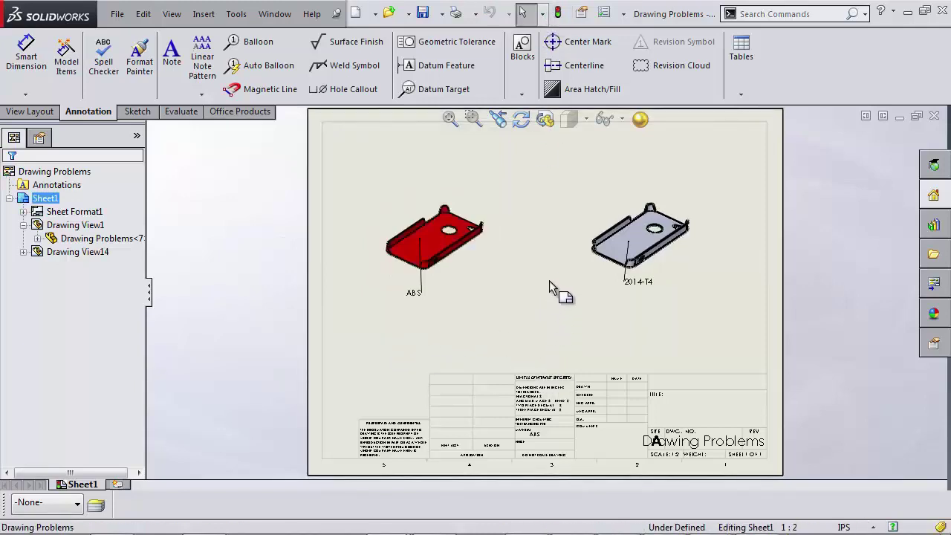